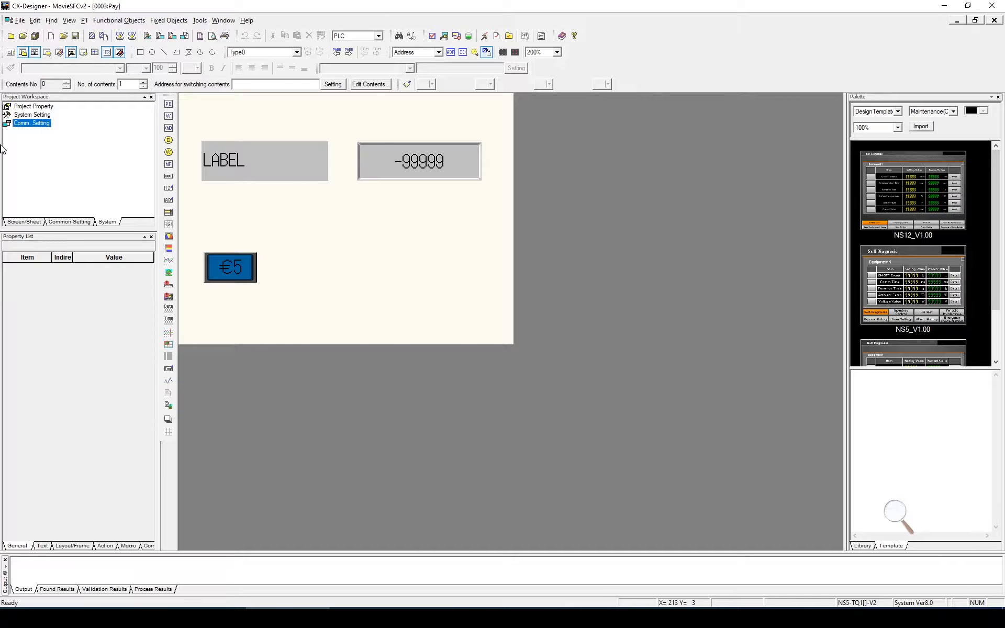
Step: Examine the initial screen and the $SB and $SW allocation addresses in the project's system settings
double_click(33, 116)
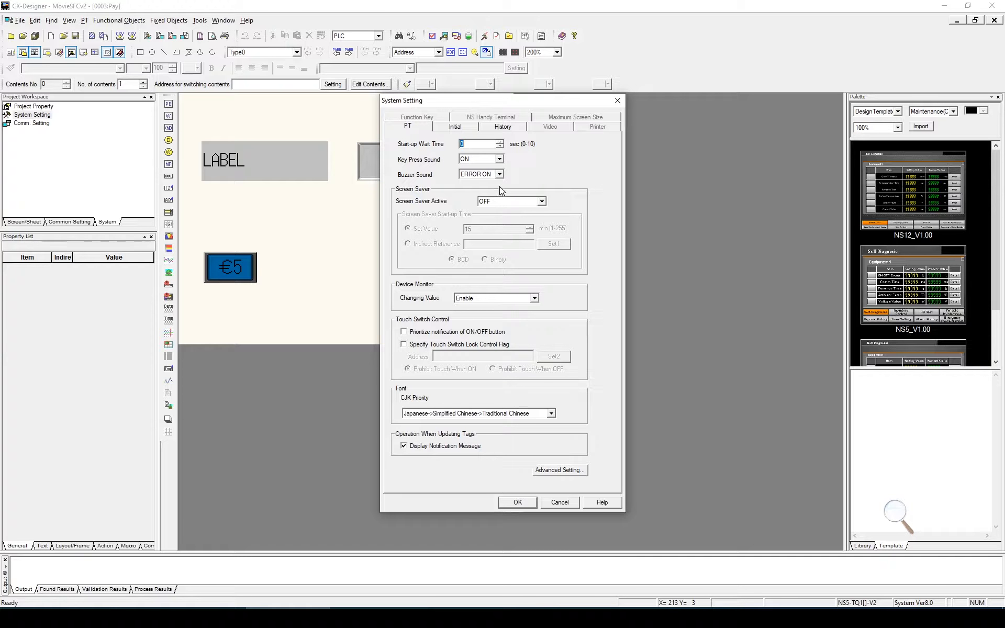
click(464, 127)
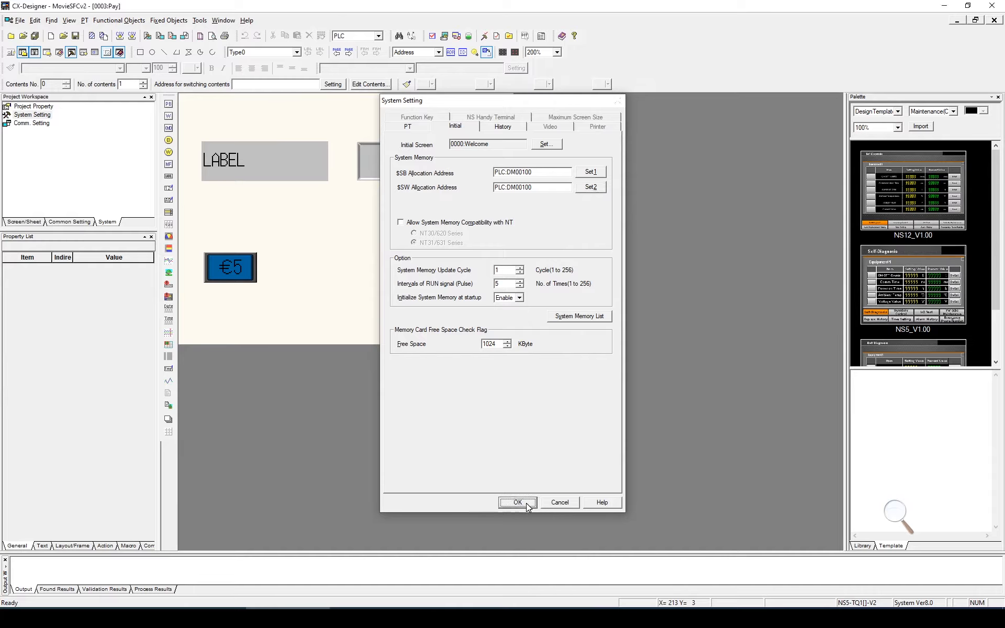
click(518, 564)
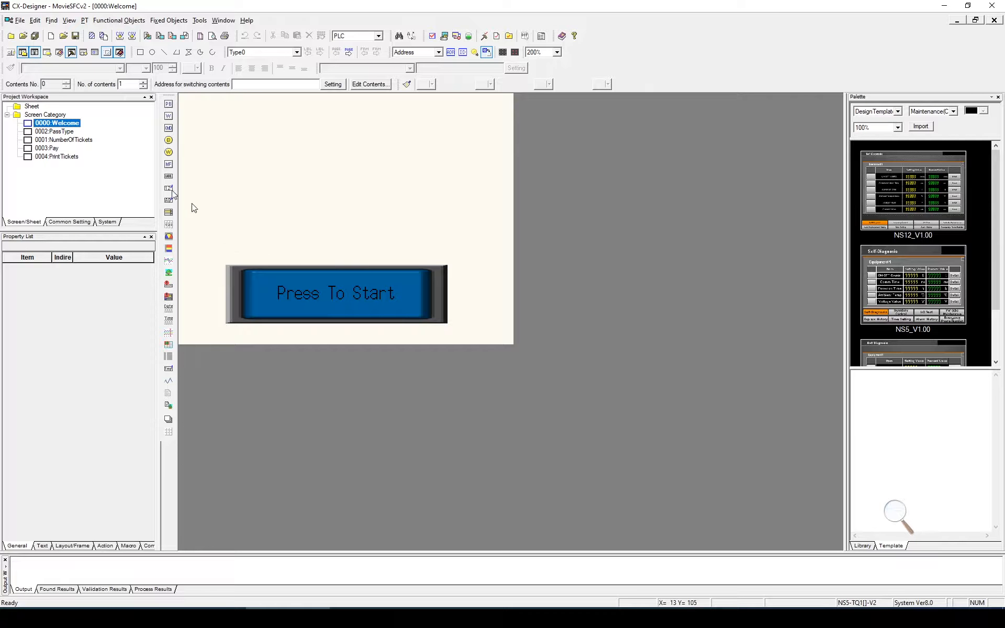
Step: Inspect the Press To Start button on the Welcome screen and the four pass buttons and Next button on the PassType screen
click(297, 289)
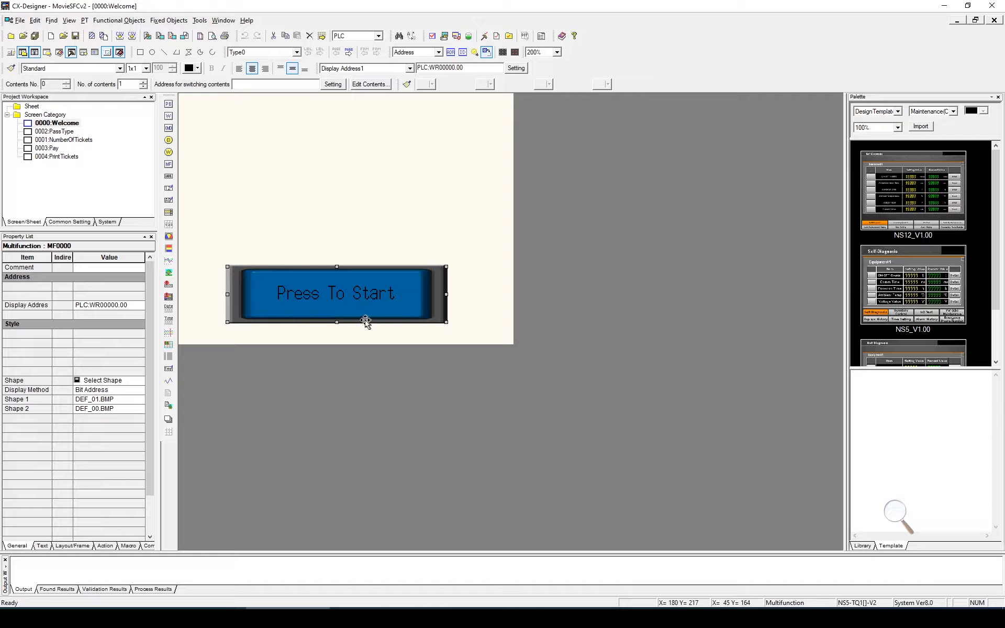
double_click(74, 131)
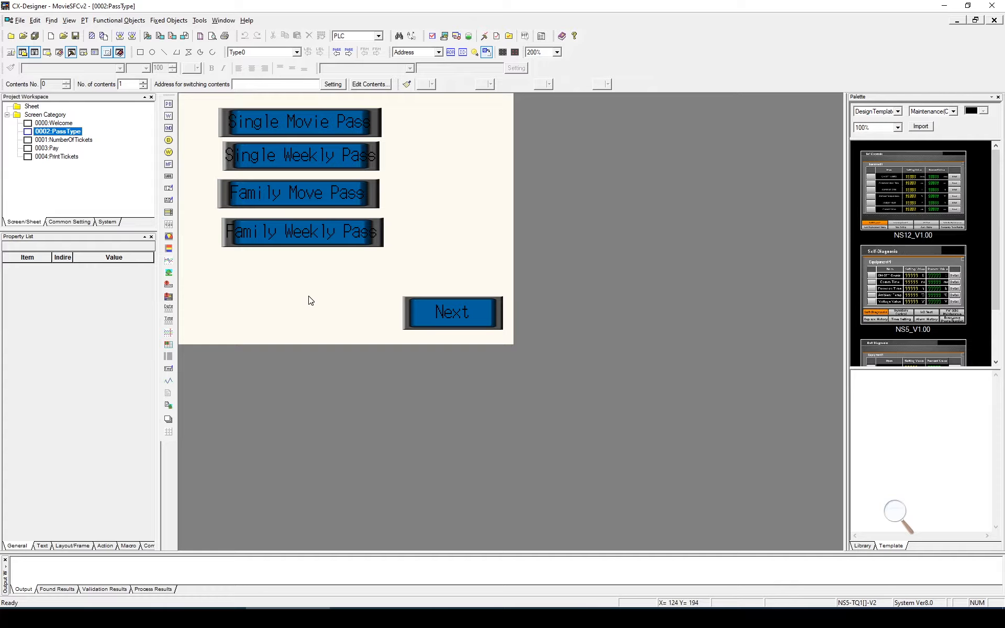
click(335, 156)
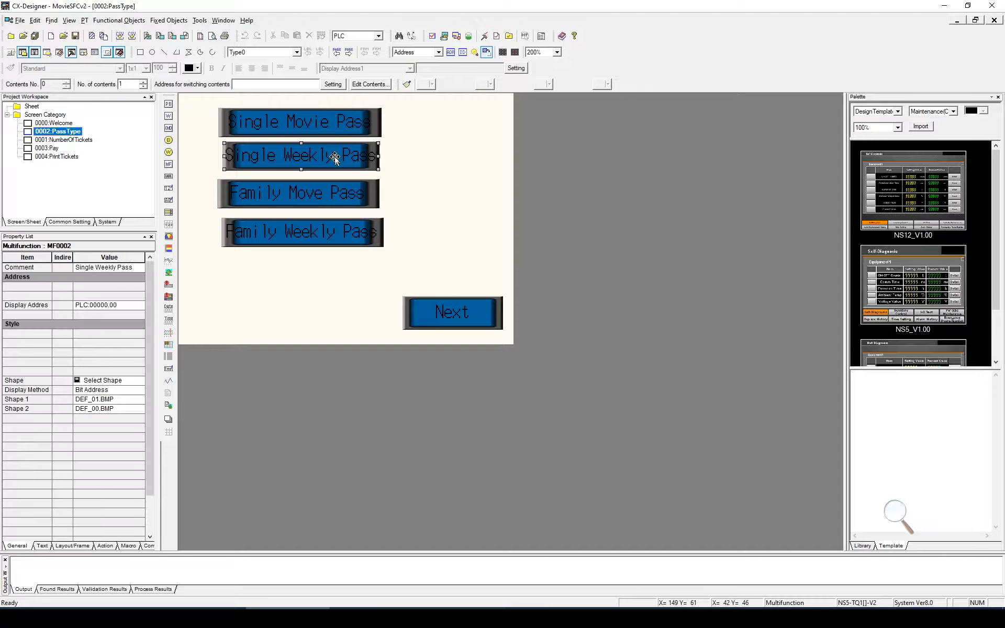
click(311, 230)
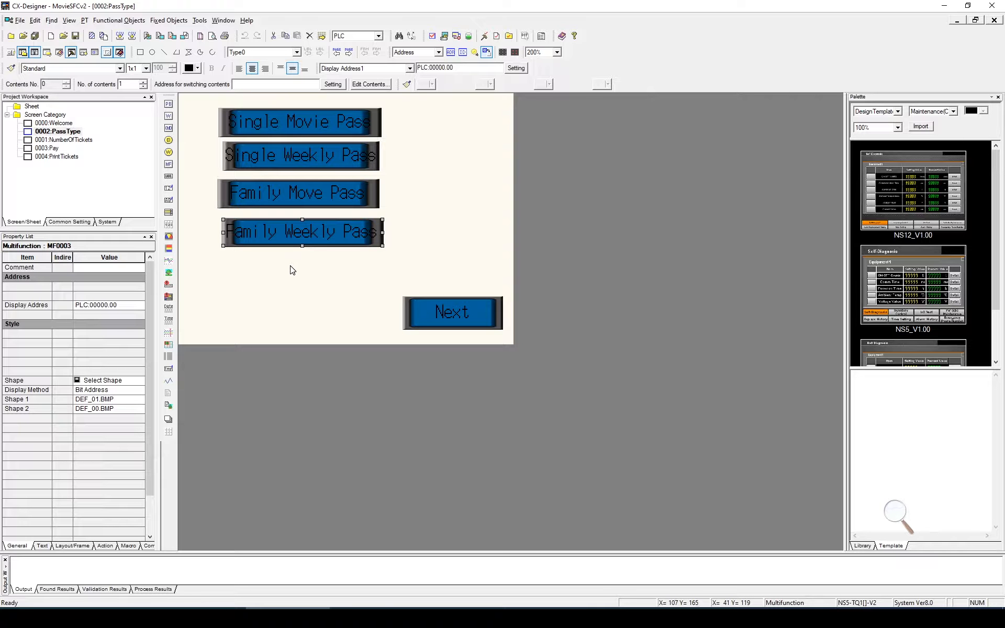
click(320, 124)
click(358, 156)
click(354, 198)
click(356, 121)
click(352, 152)
click(343, 184)
click(441, 310)
Step: Inspect the NumberOfTickets screen, and check the addresses of the €5 button and the numeric display on the Pay screen
double_click(70, 141)
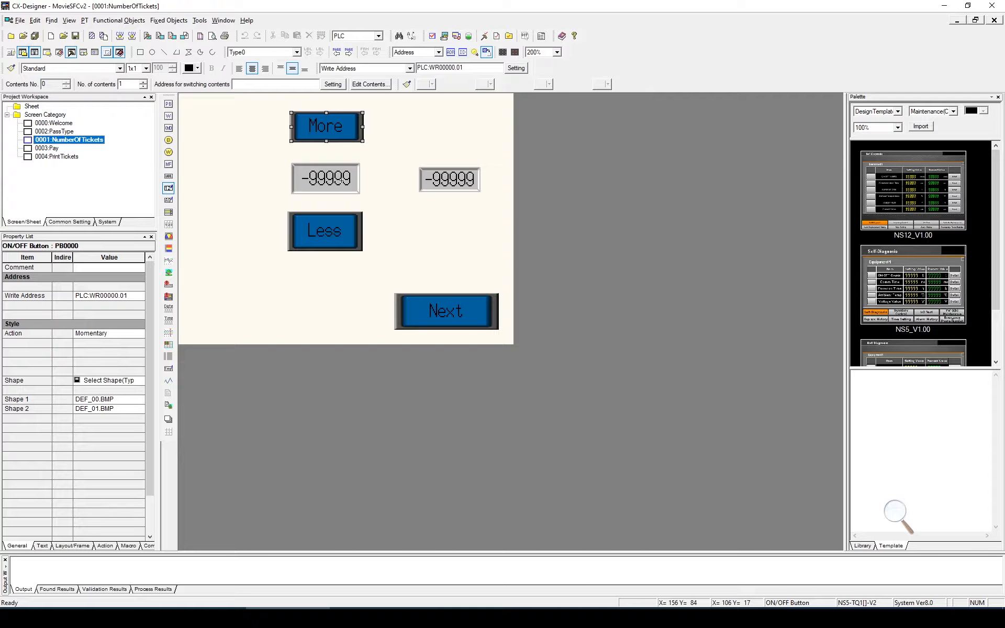
click(442, 314)
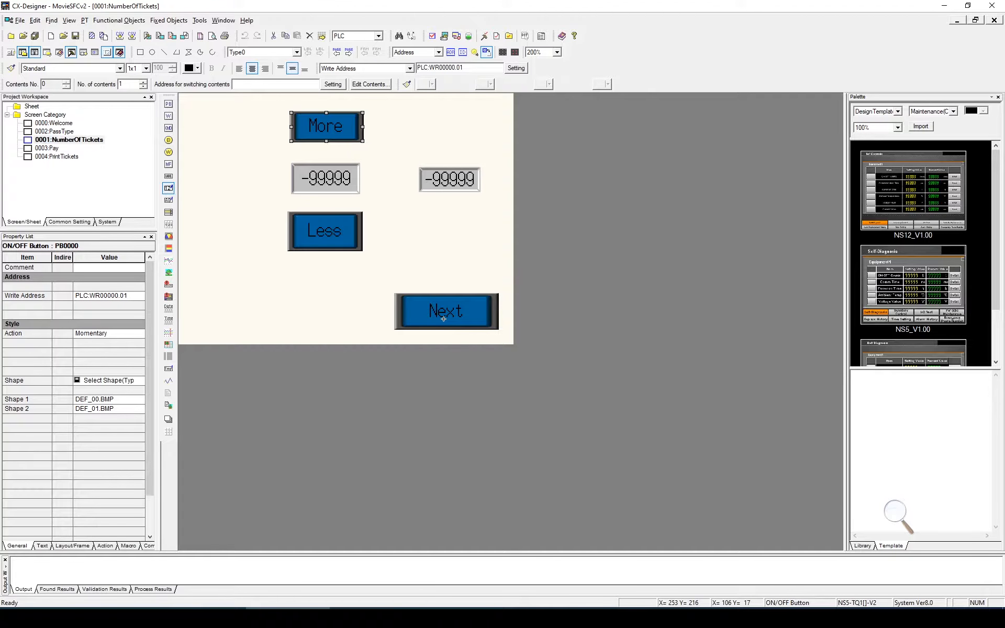
double_click(52, 149)
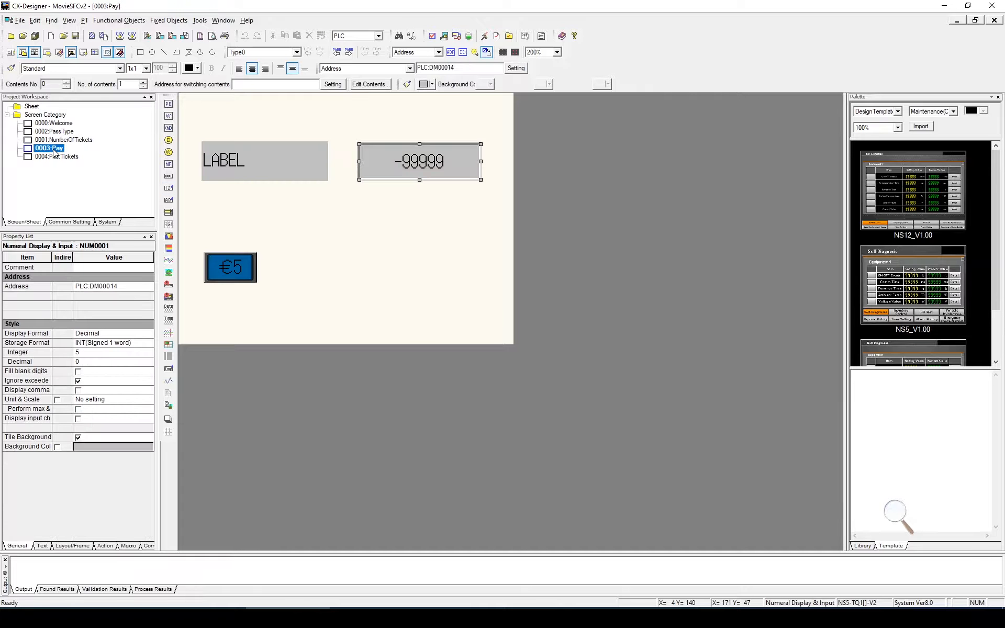
click(244, 276)
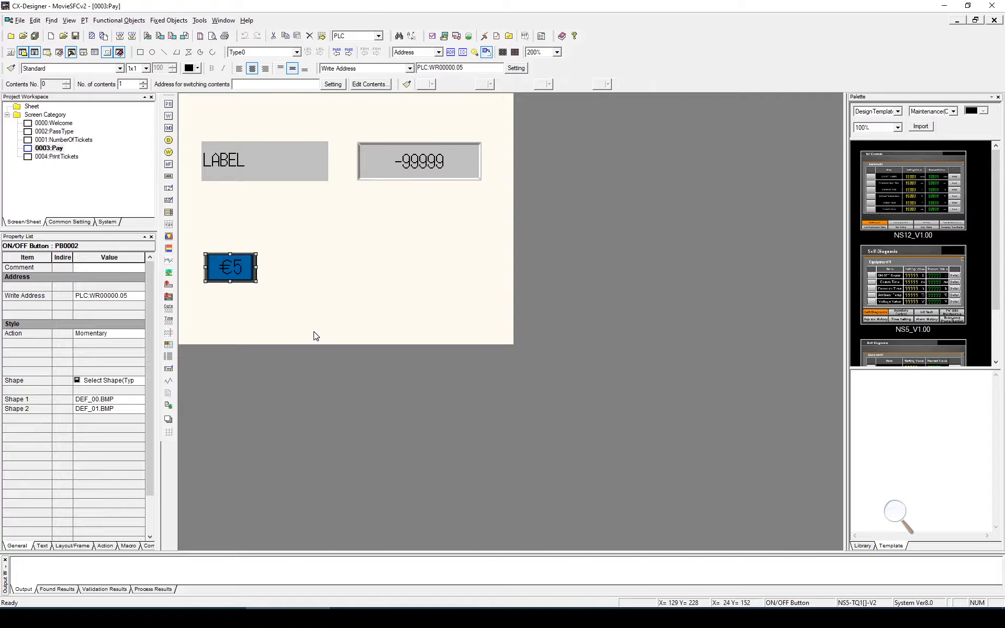
click(411, 169)
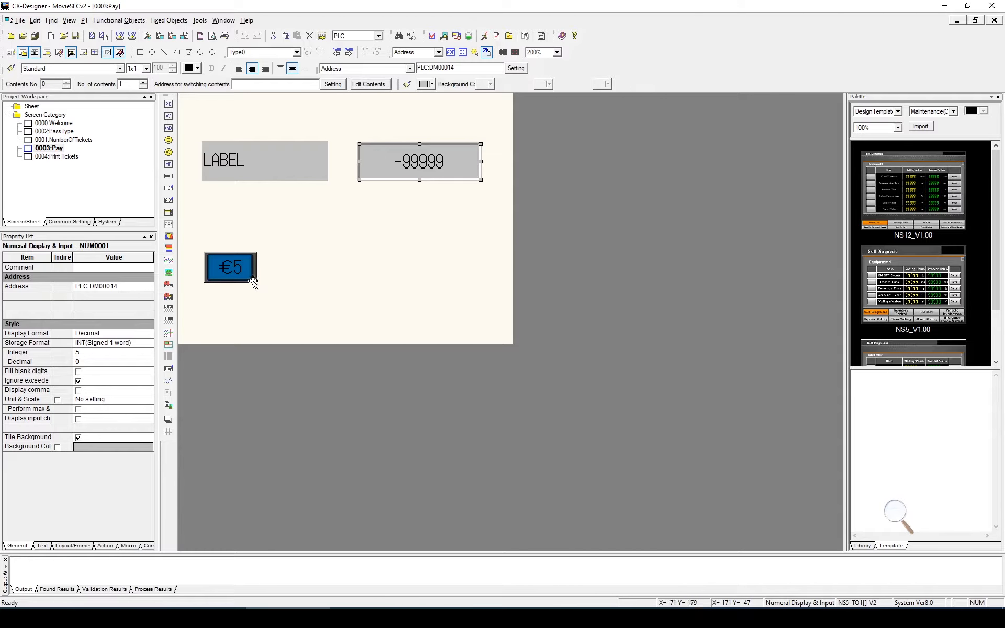
Step: Review the ticket machine screens in sequence: Welcome, PassType, NumberOfTickets and Pay
double_click(59, 124)
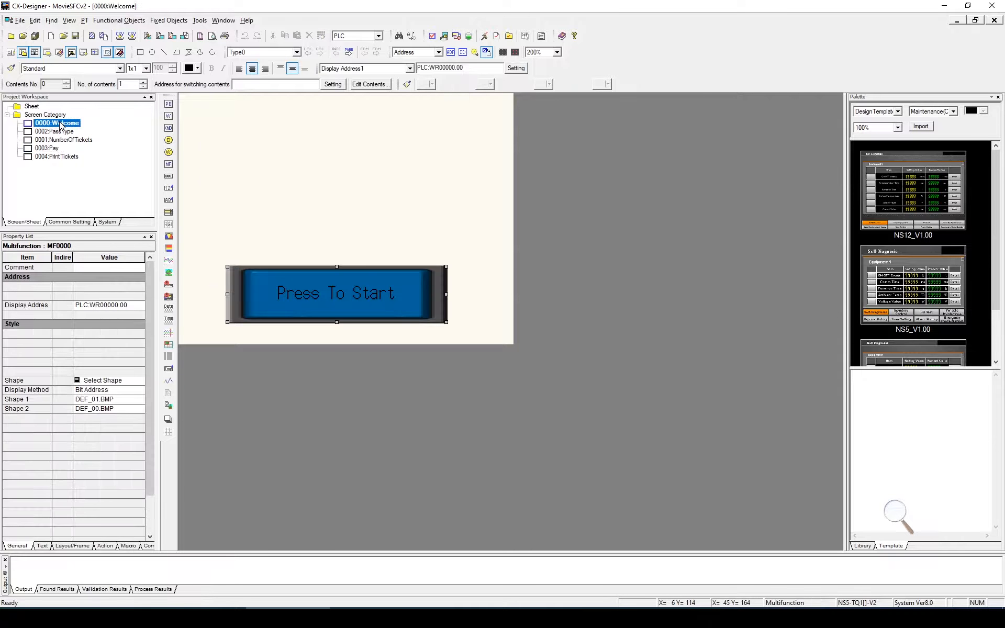
click(64, 132)
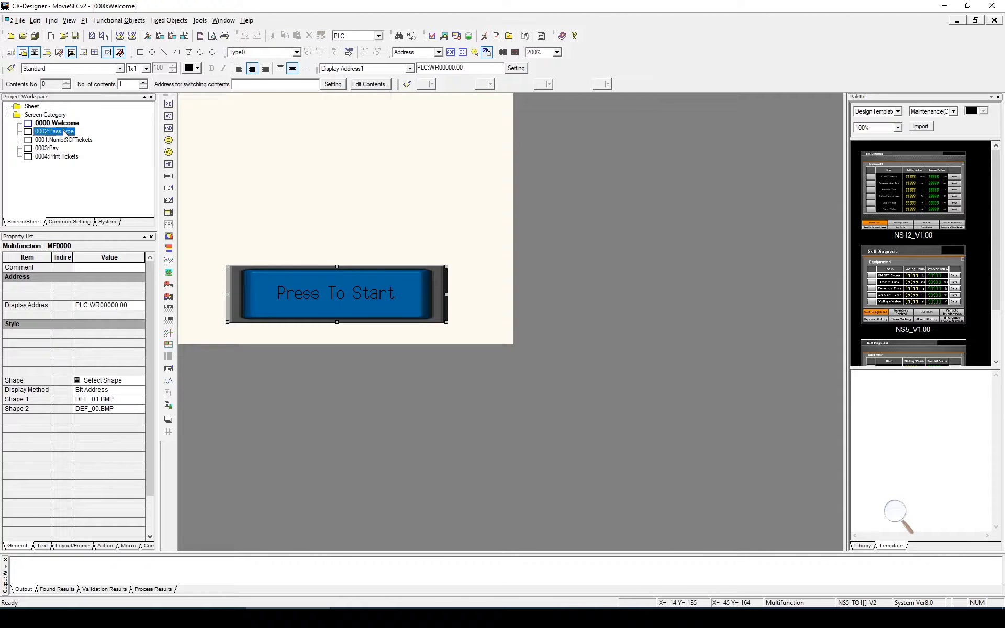
double_click(63, 132)
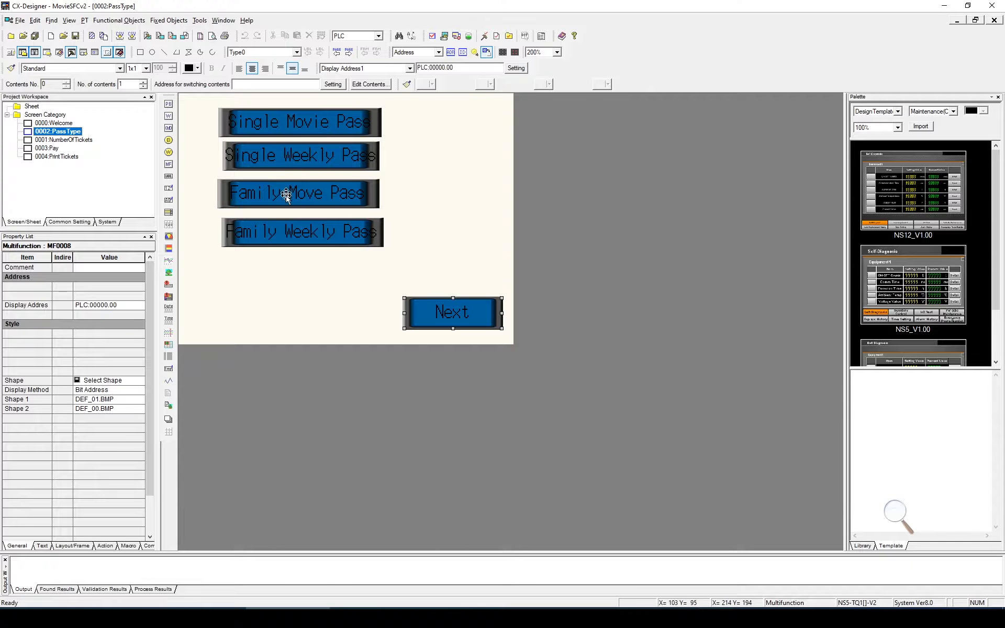
double_click(63, 140)
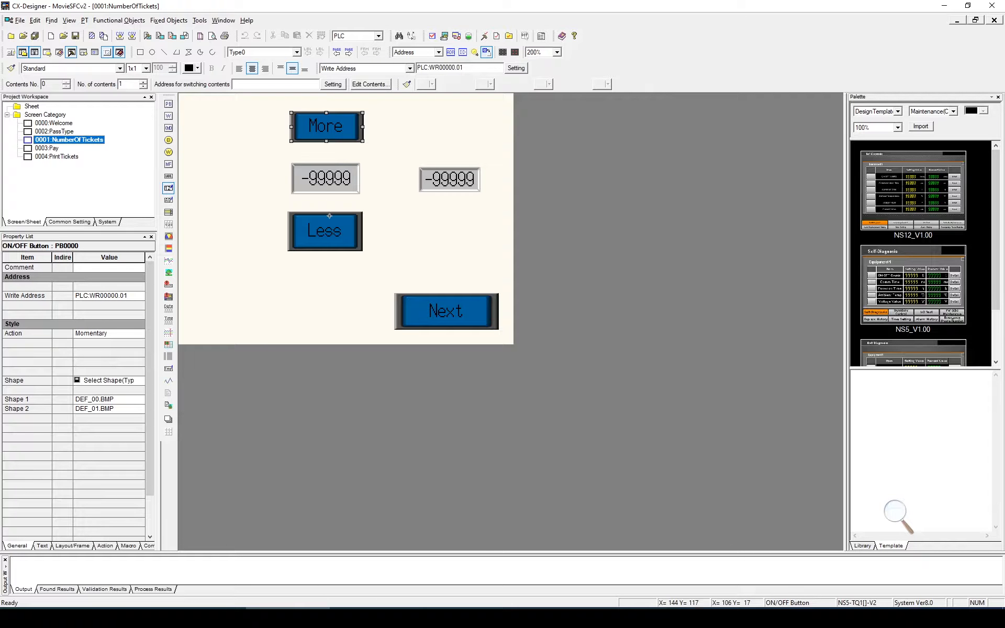
double_click(49, 148)
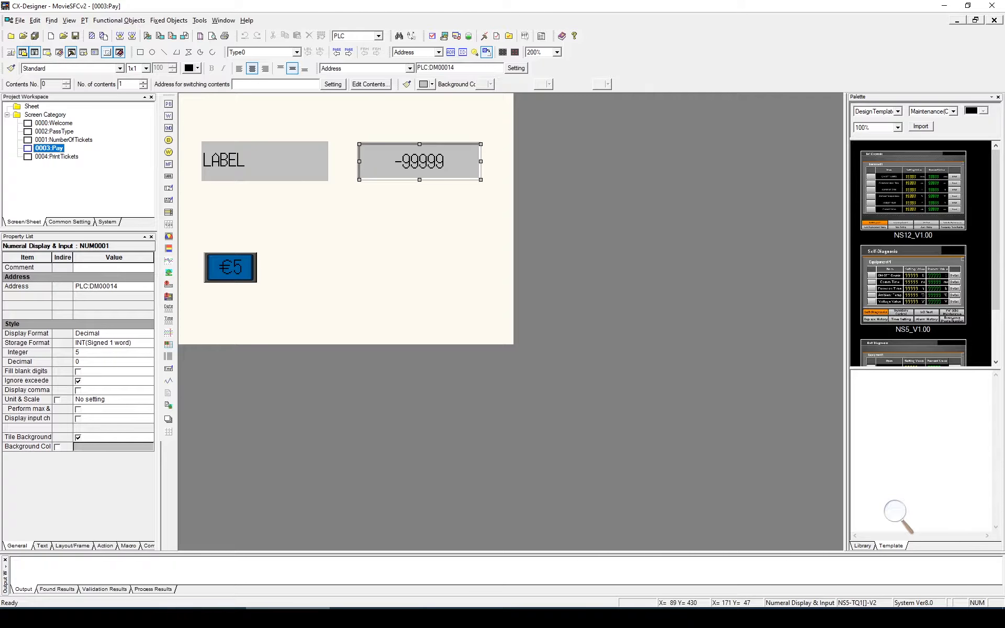
Step: Switch to the PowerPoint slide of HMI symbols, and check the $SB allocation address in the system settings
click(373, 619)
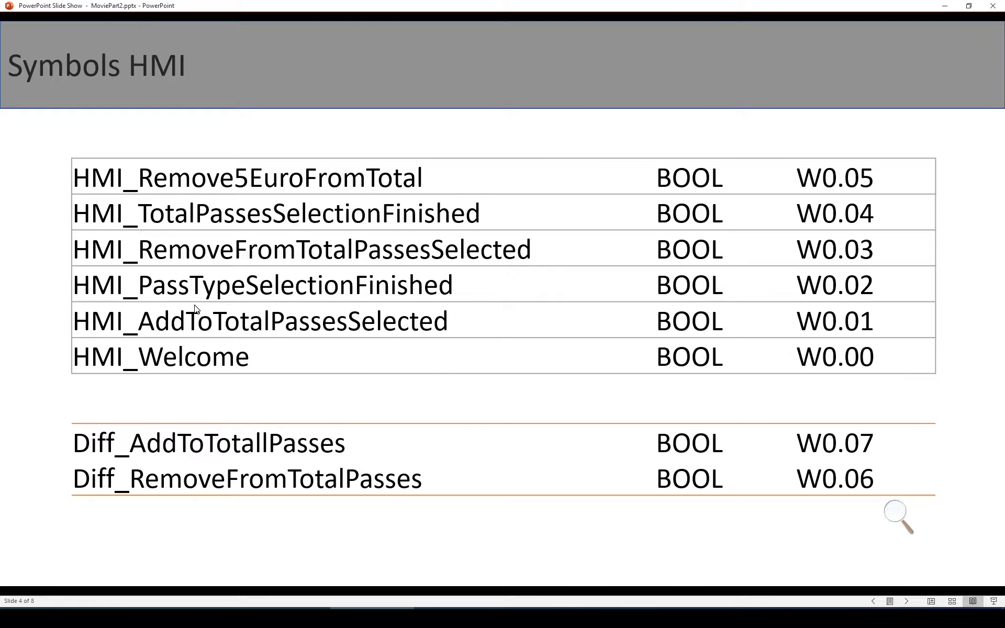
click(321, 408)
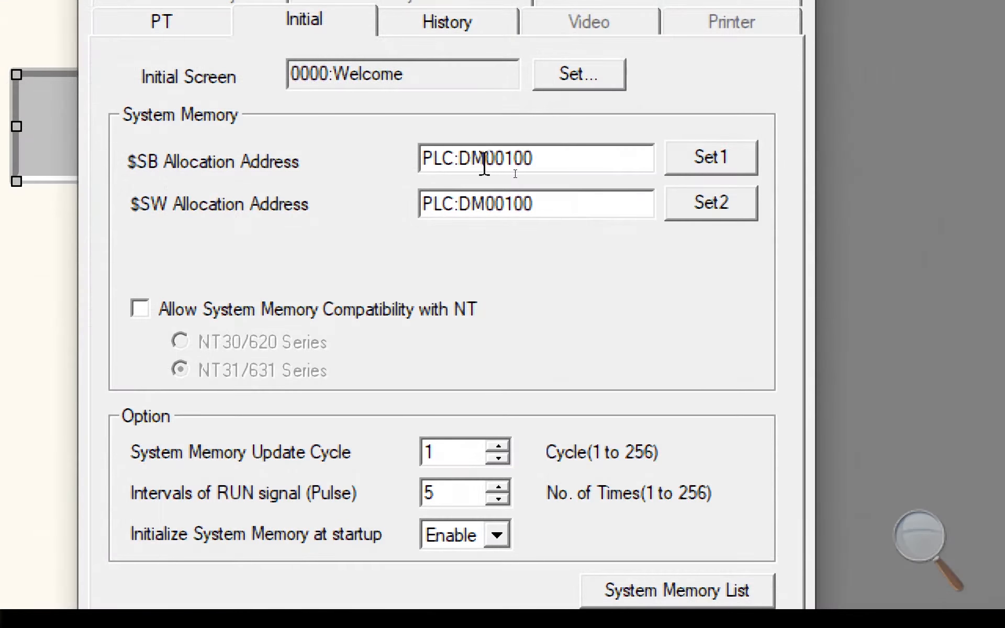
click(460, 158)
click(487, 158)
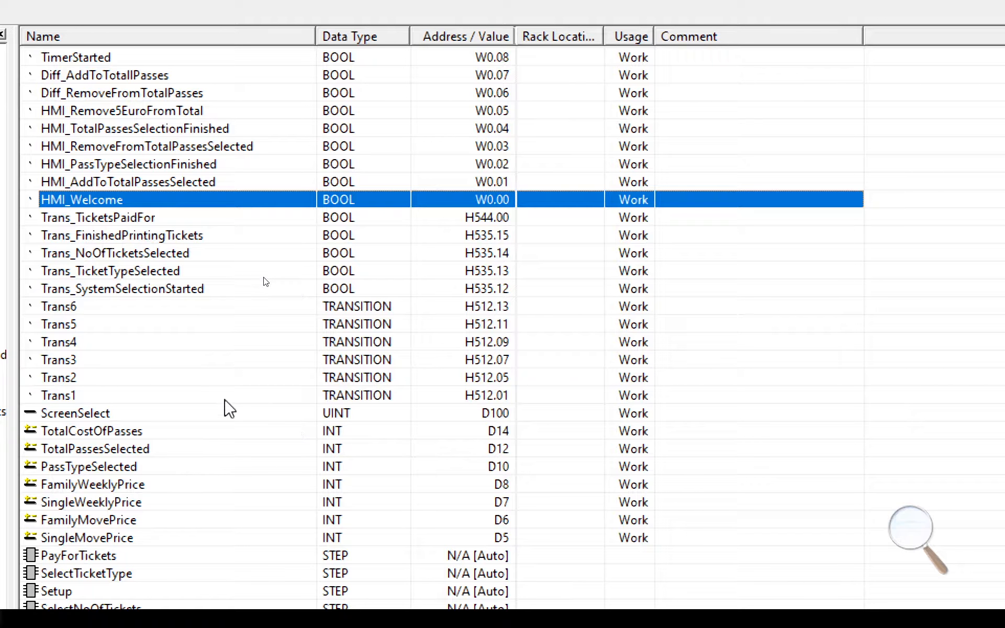
Step: Review the HMI button bits, the two Diff bits and TimerStarted with their work addresses in the PLC symbol table
click(56, 111)
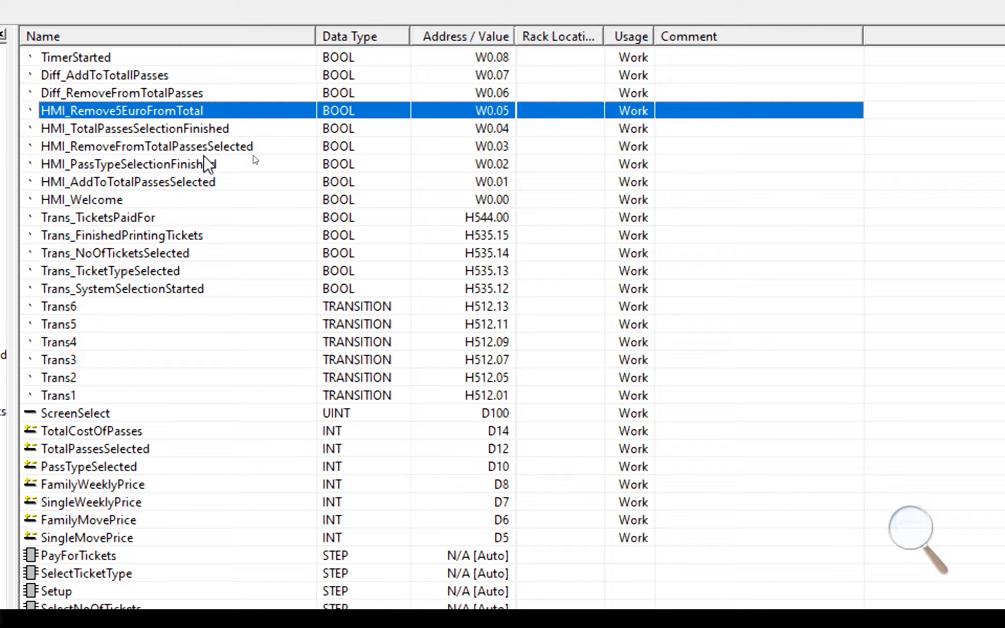
key(Down)
key(Down)
key(Down)
key(Down)
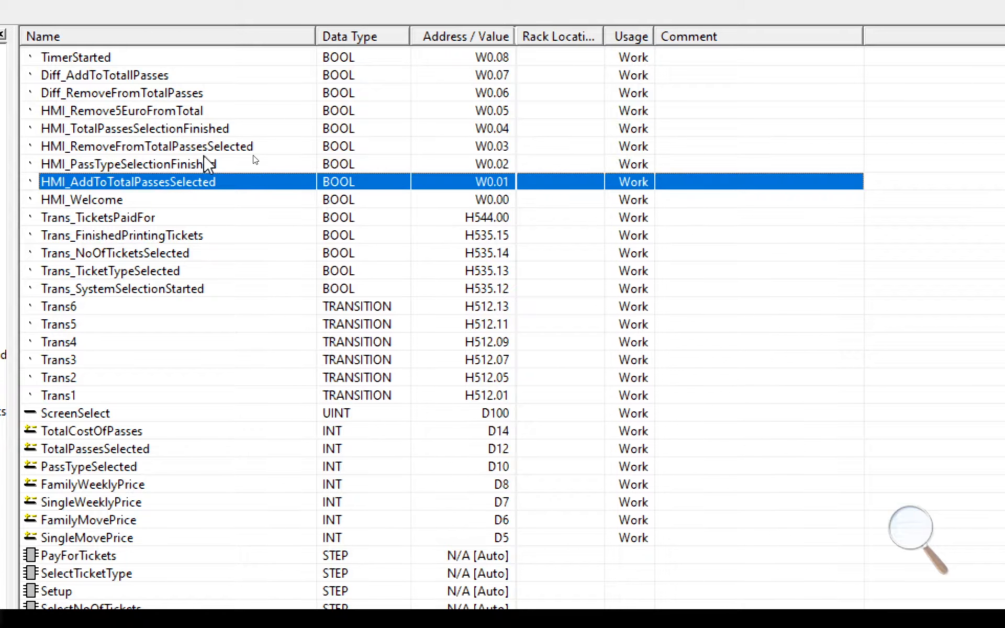
key(Down)
click(80, 71)
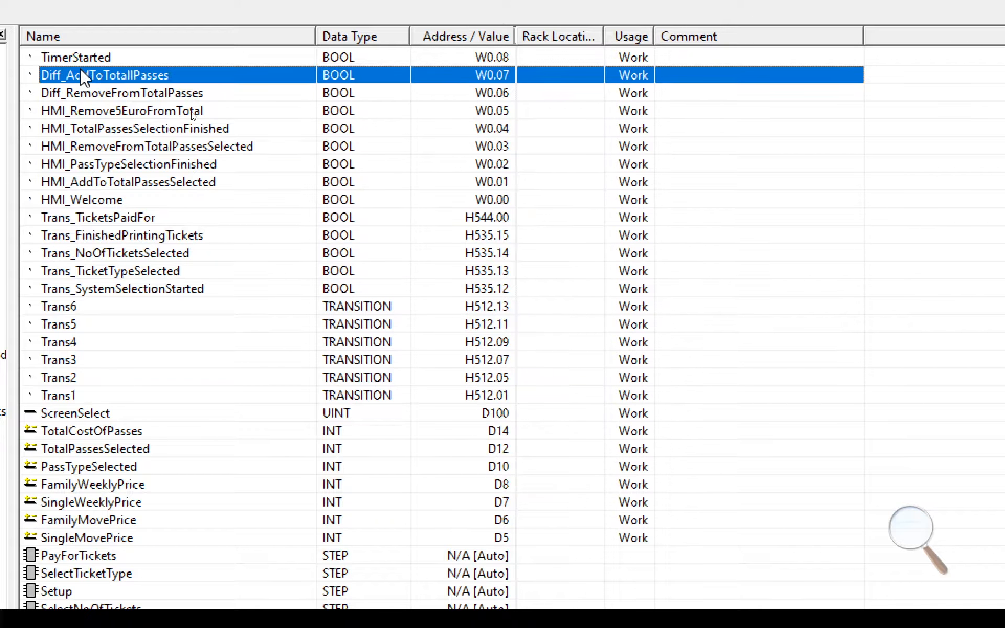
click(92, 89)
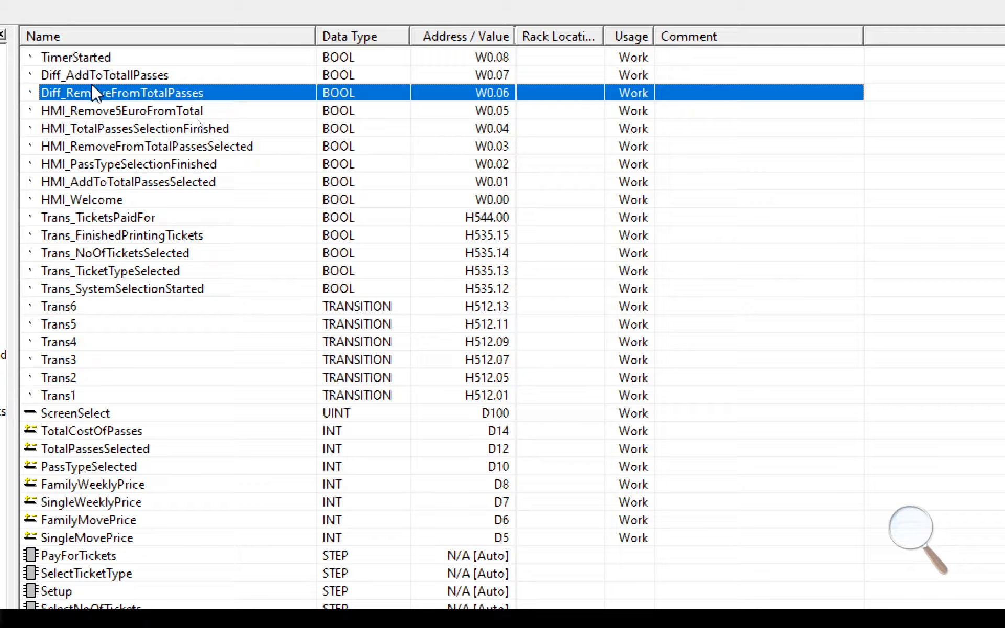
click(86, 57)
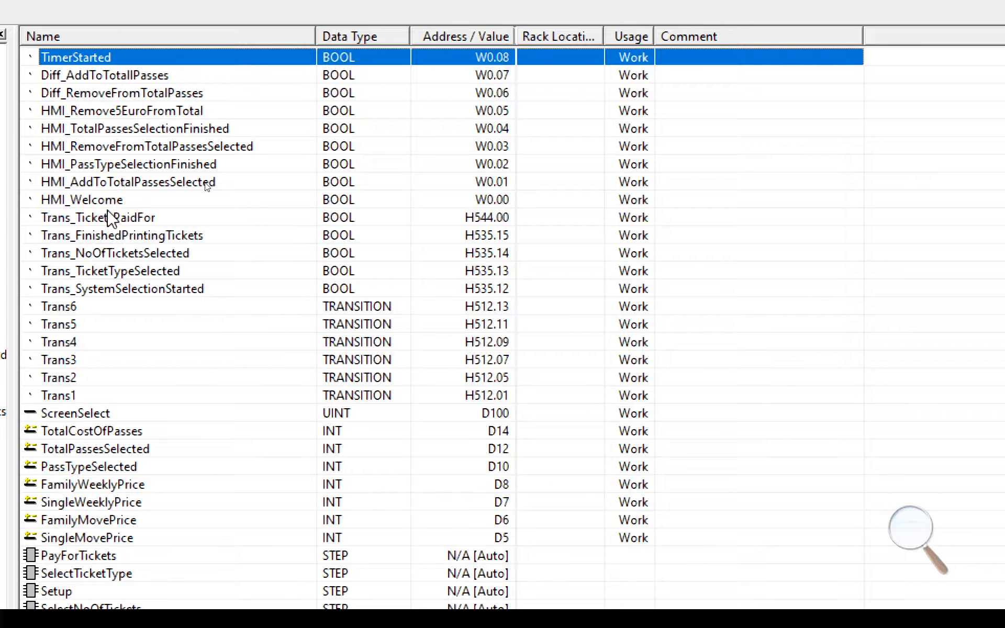
Step: Review the addresses of ScreenSelect, TotalCostOfPasses, TotalPassesSelected, PassTypeSelected and the four pass price symbols in the symbol table
click(102, 414)
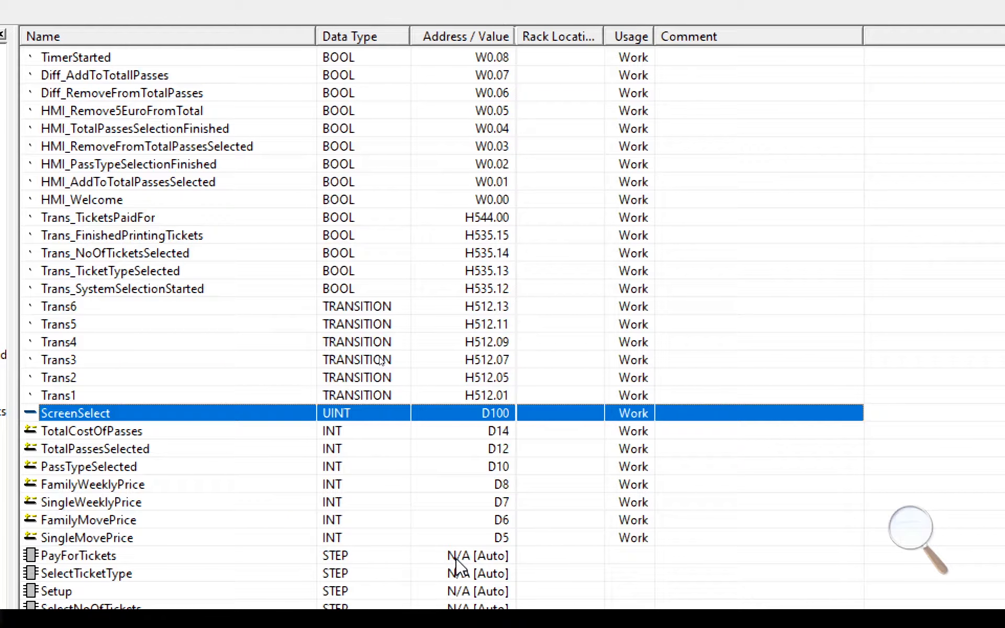
key(Down)
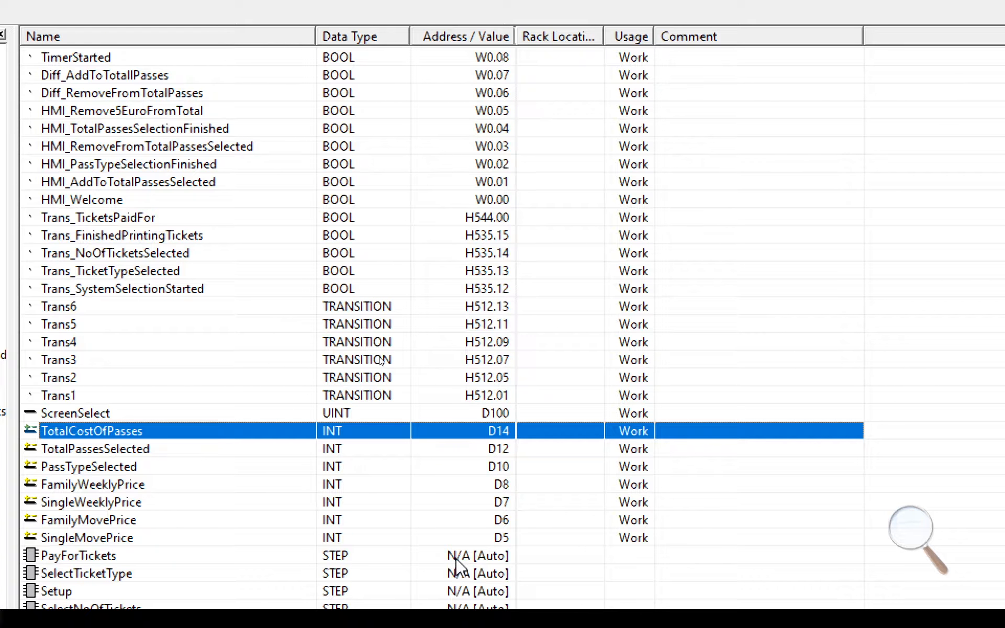
key(Down)
key(Down)
key(Up)
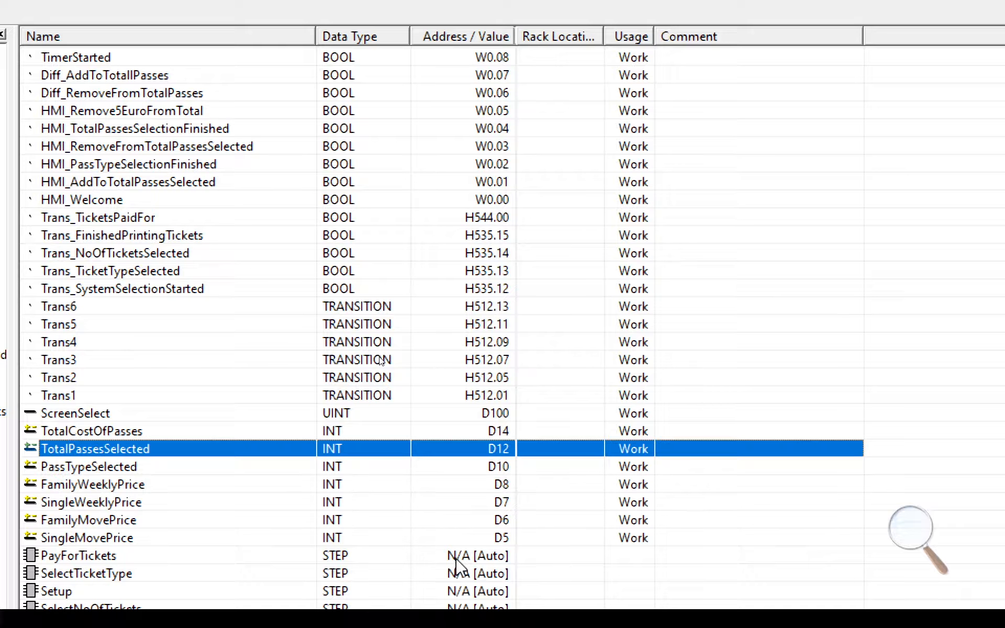
key(Down)
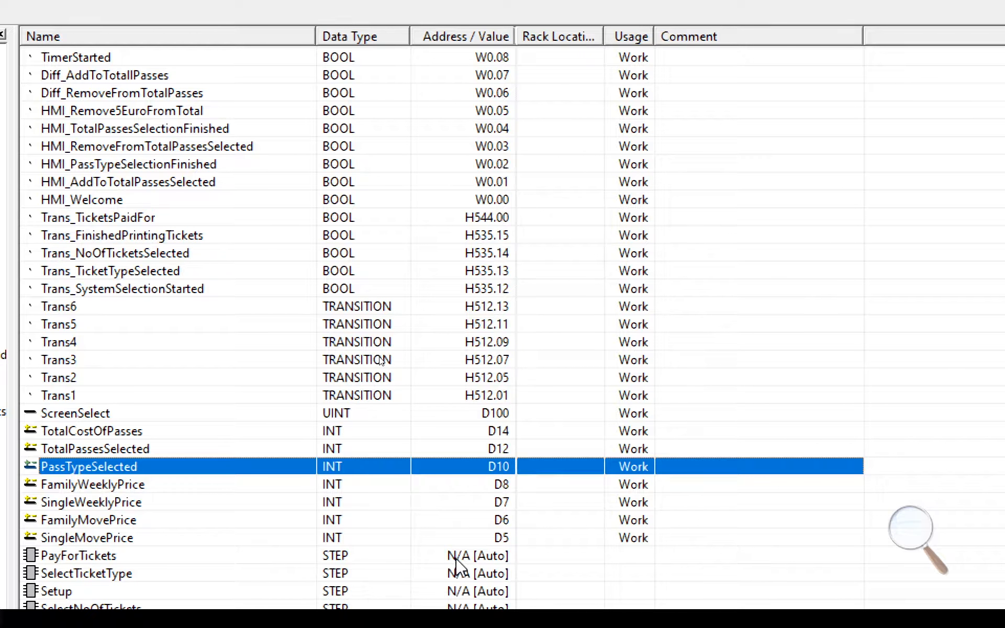
key(Down)
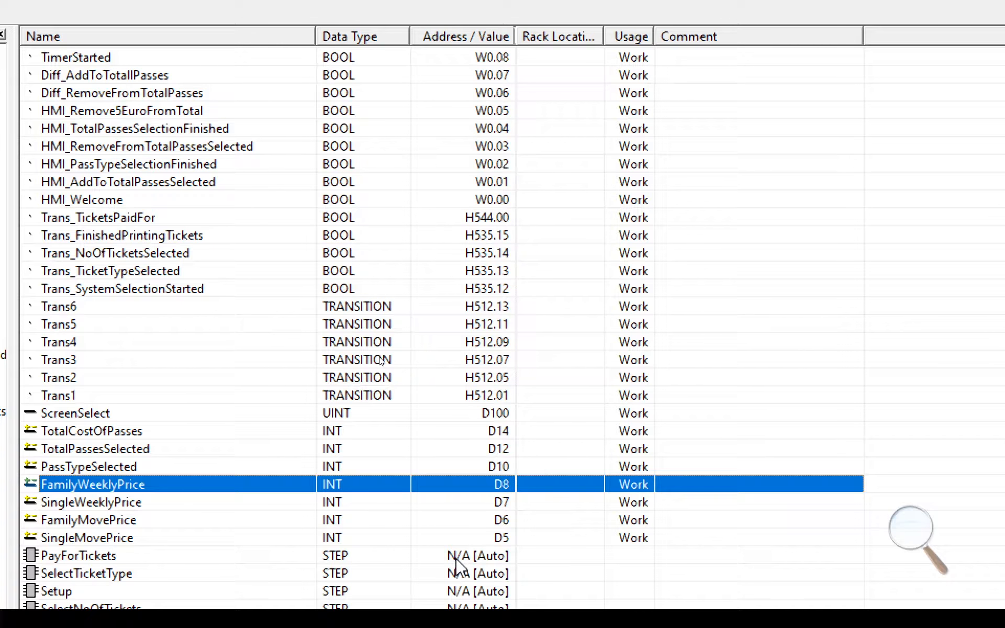
key(shift+Down)
key(shift+Down)
key(shift+Down)
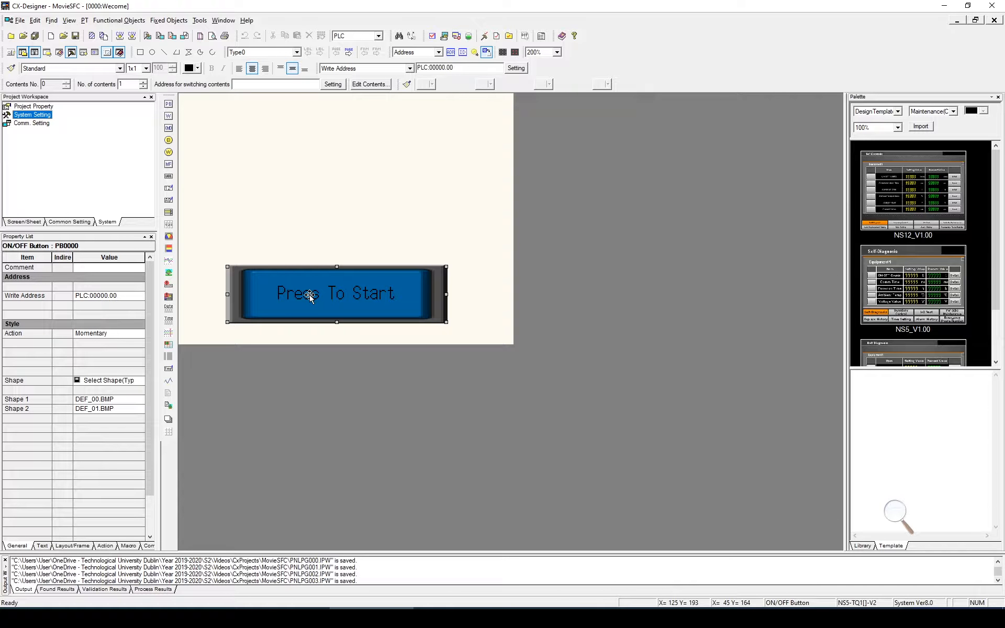
Step: Convert the Press To Start ON/OFF button on the welcome screen of the MovieSFC project to a multifunction object
double_click(309, 295)
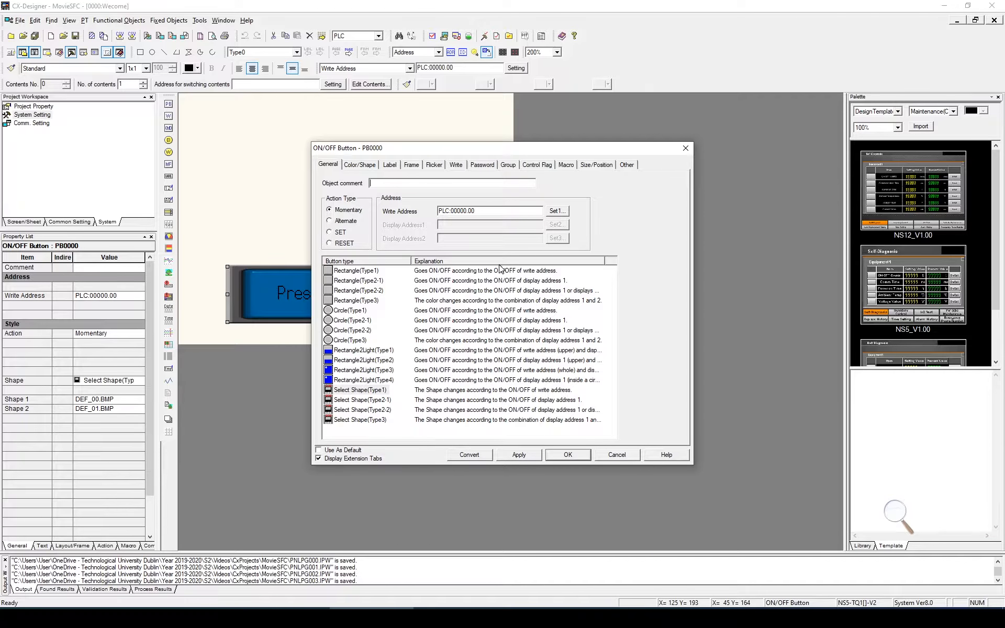
click(610, 454)
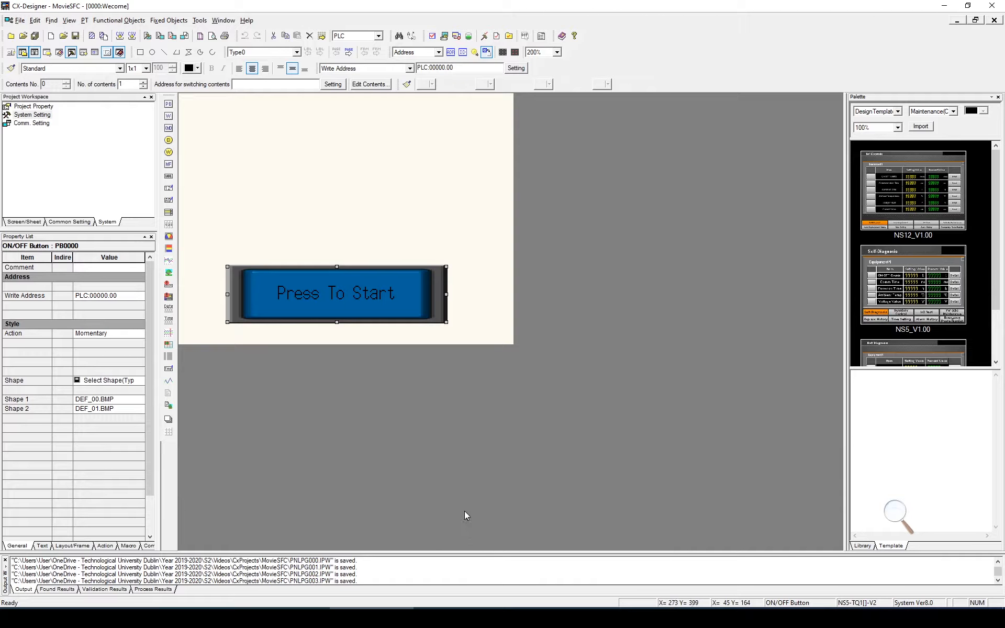
double_click(322, 297)
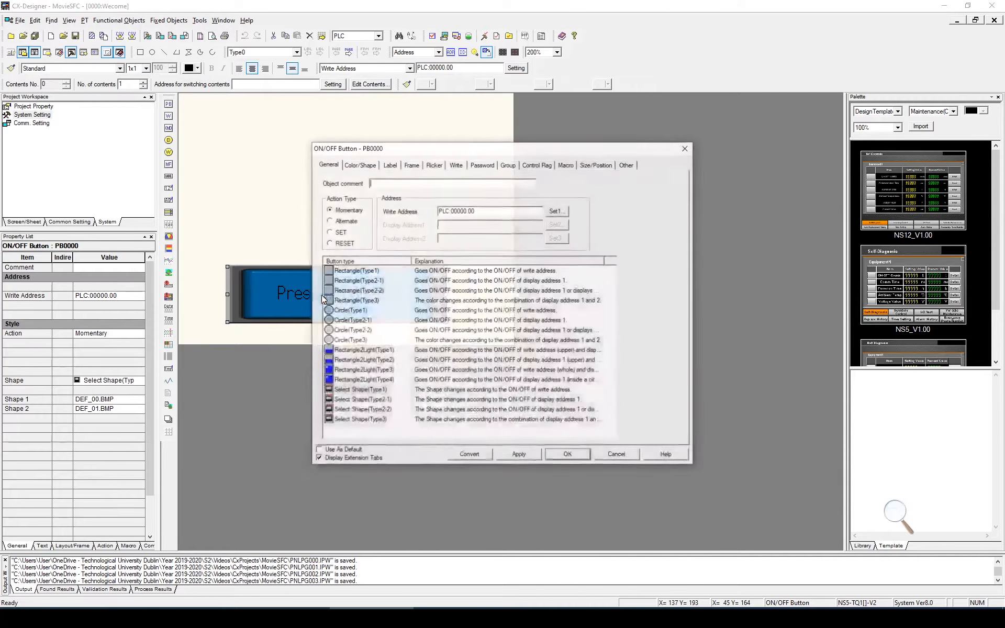
click(484, 459)
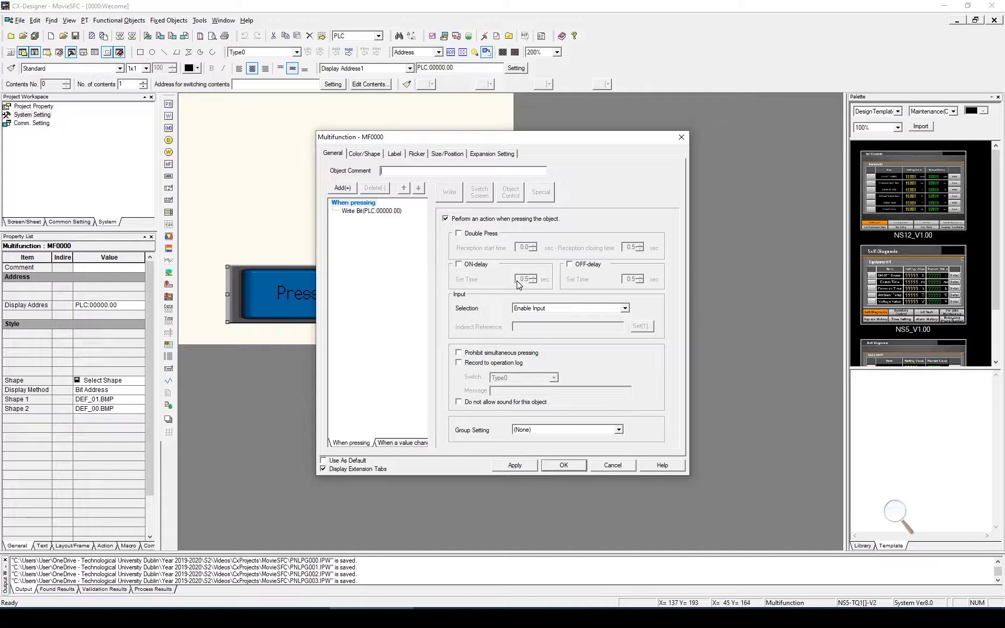
Step: Replace the Press To Start button's write-bit action with Switch Screen to 0002:PassType and apply the settings
click(368, 211)
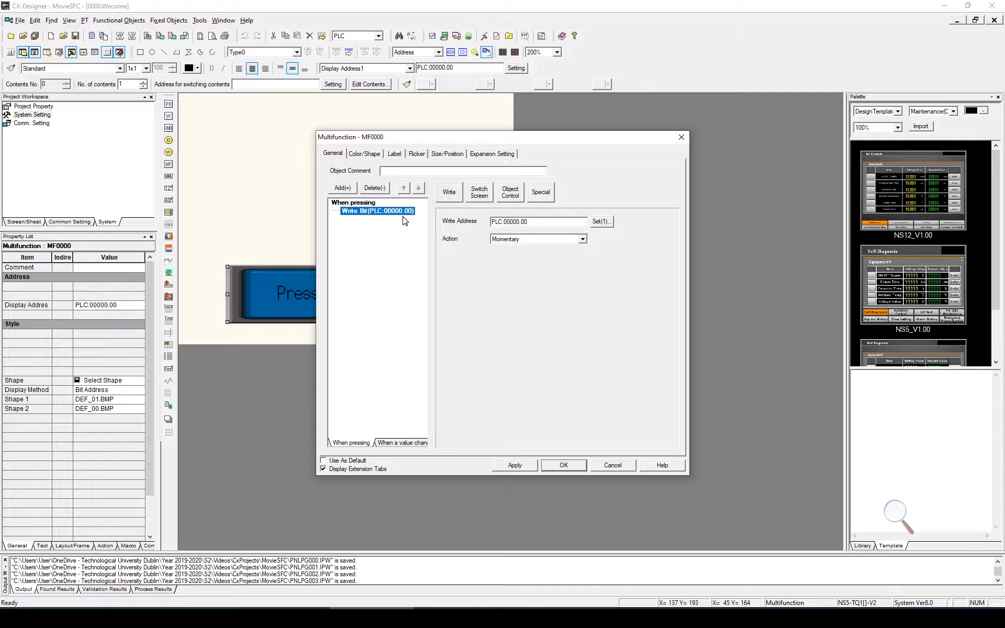
click(477, 195)
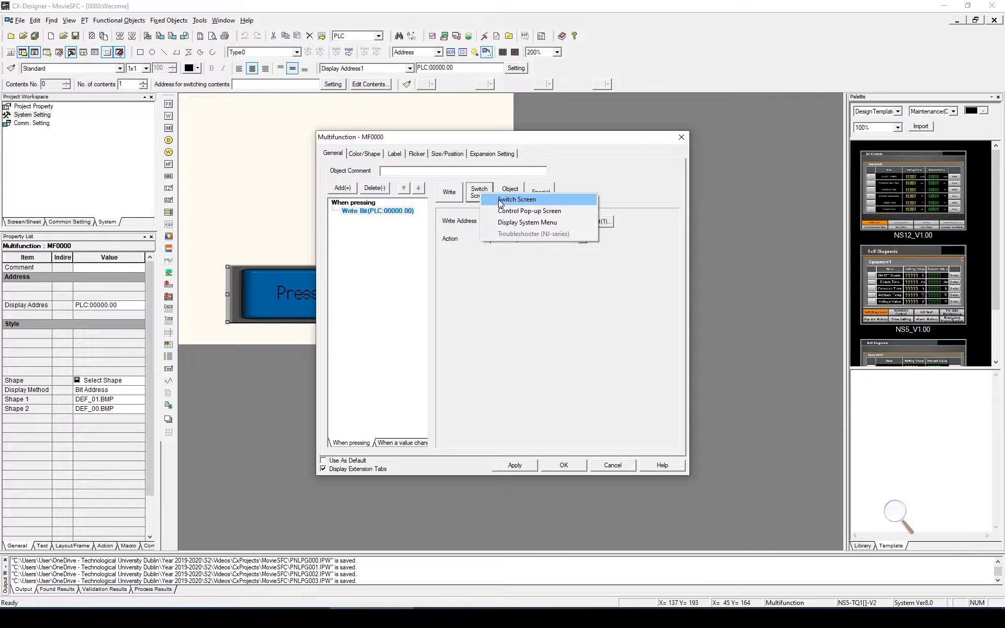
click(500, 200)
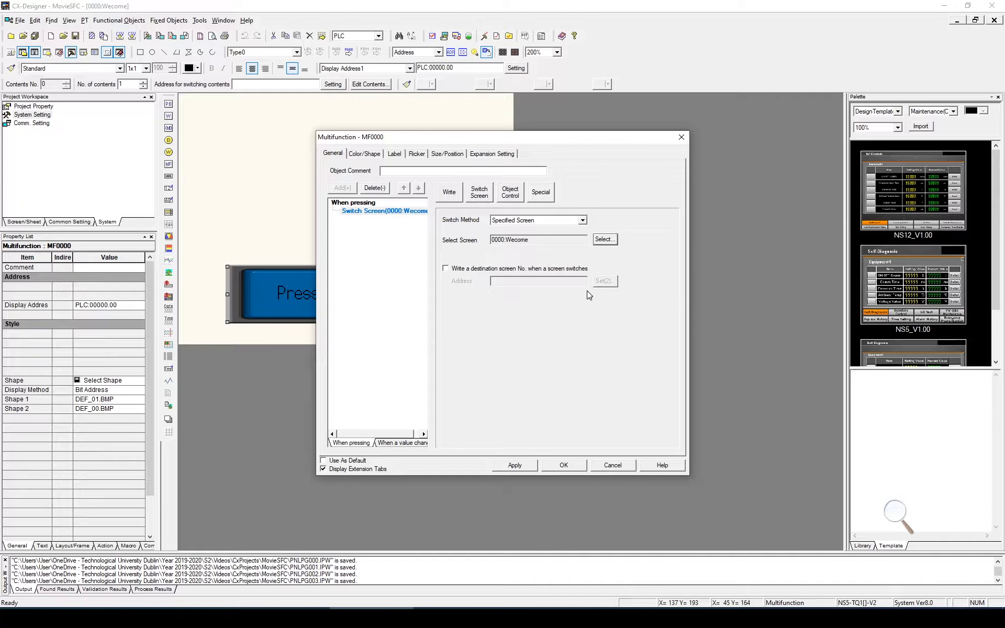
click(605, 241)
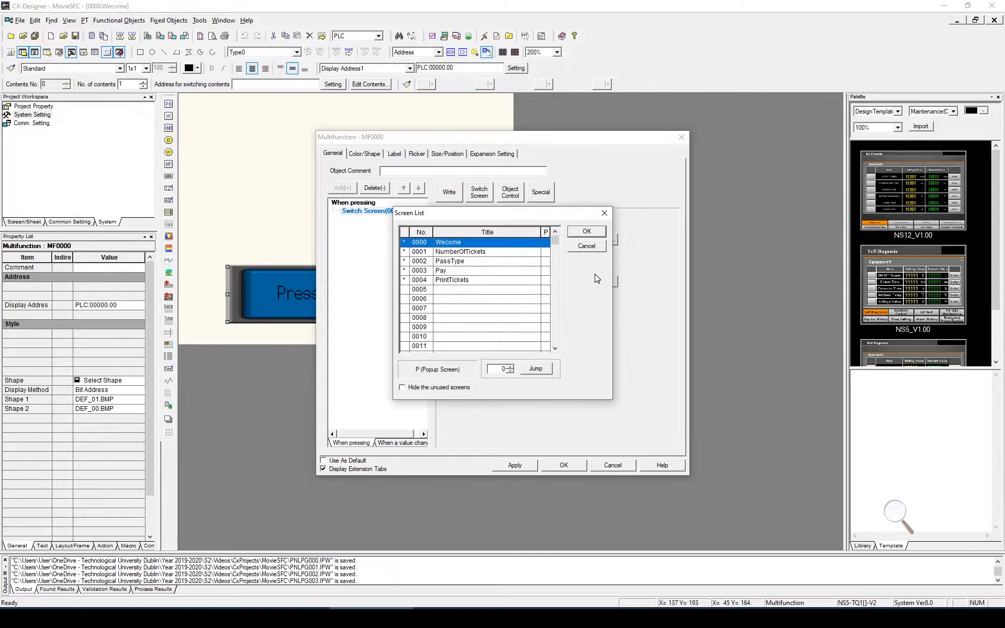
click(468, 261)
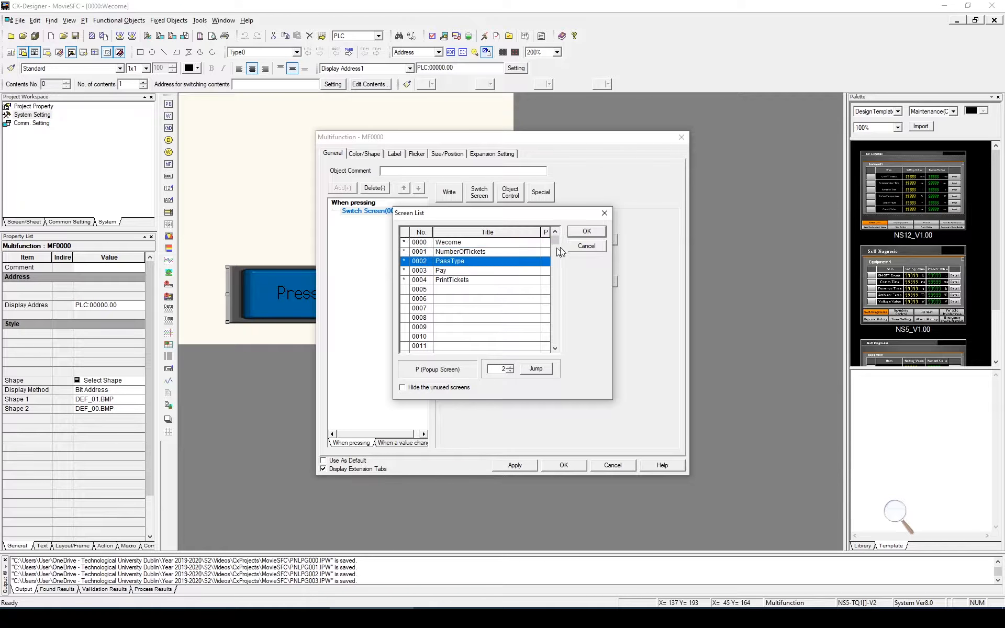
click(583, 235)
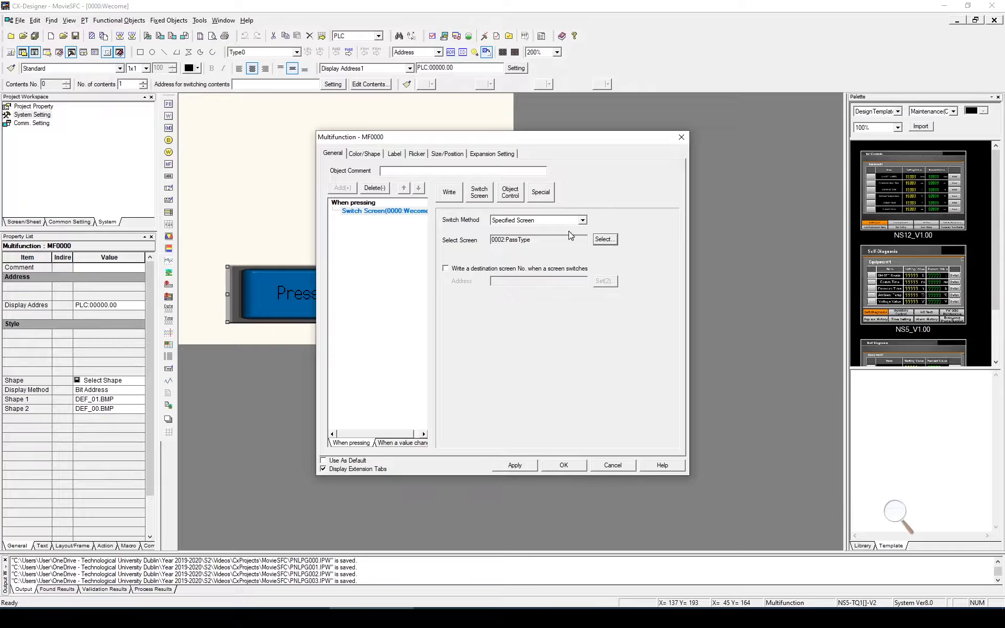
click(562, 465)
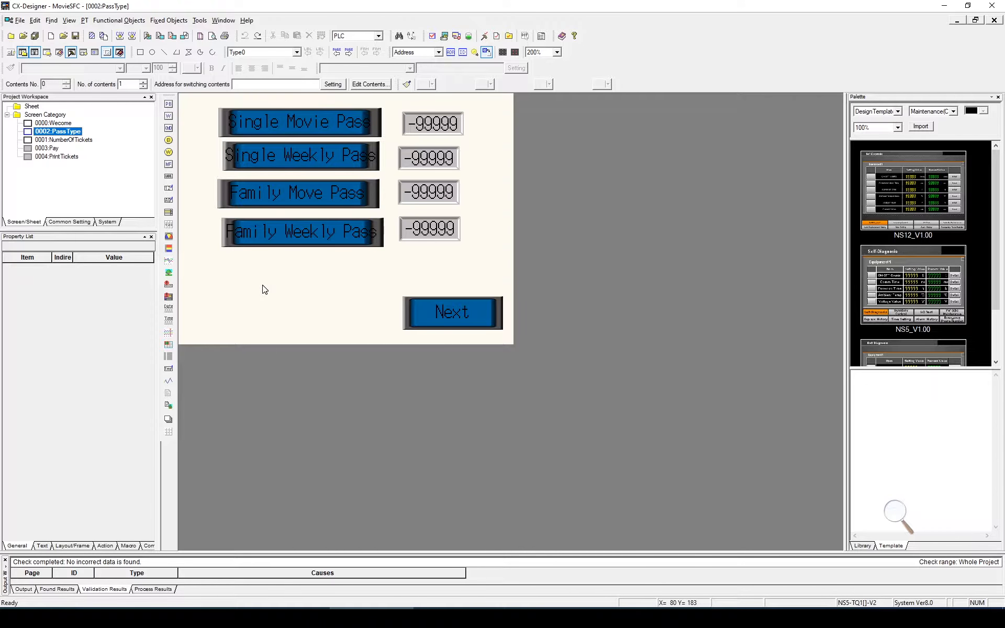
Step: Convert the Single Movie Pass button on the PassType screen to a multifunction object with a Write Word action
click(312, 126)
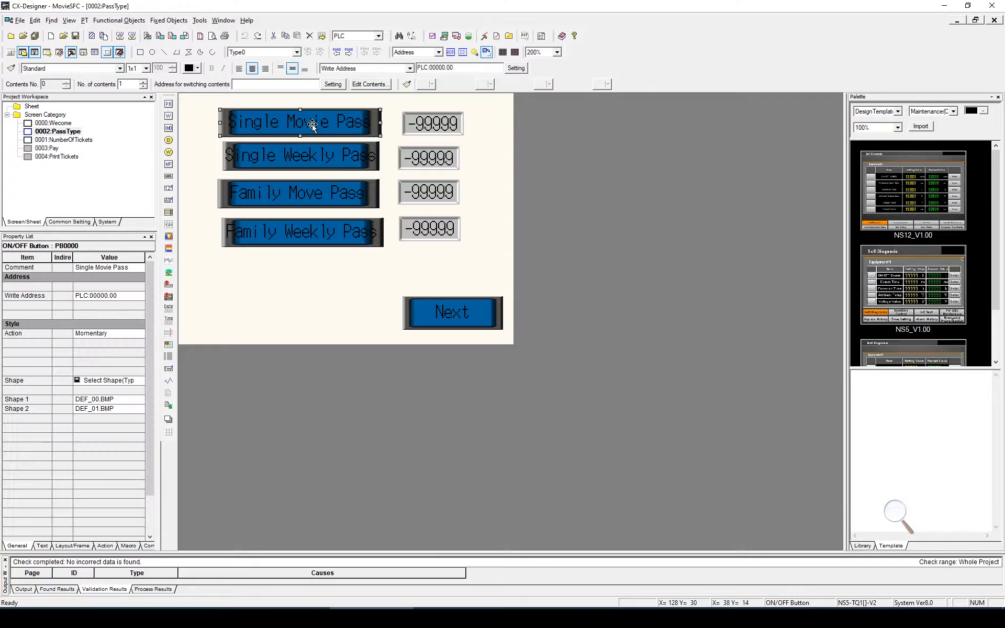
double_click(309, 125)
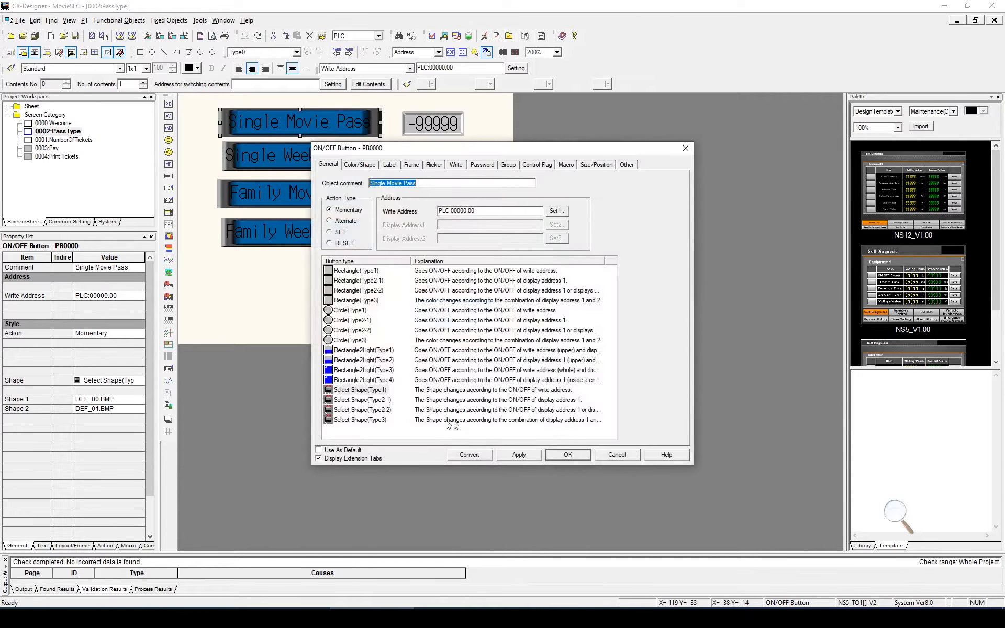
click(479, 454)
click(479, 339)
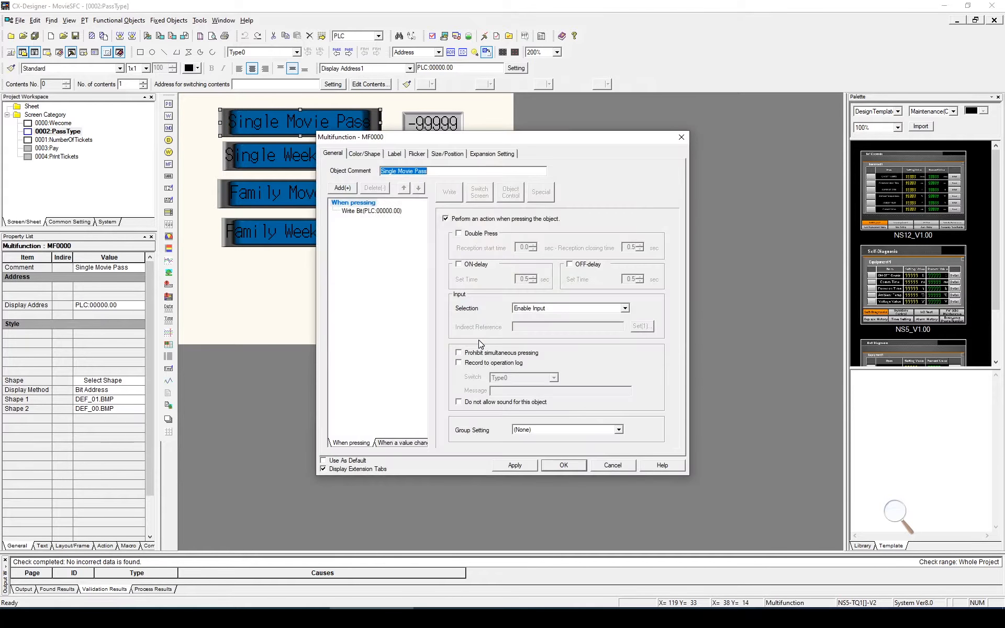
click(366, 212)
click(455, 193)
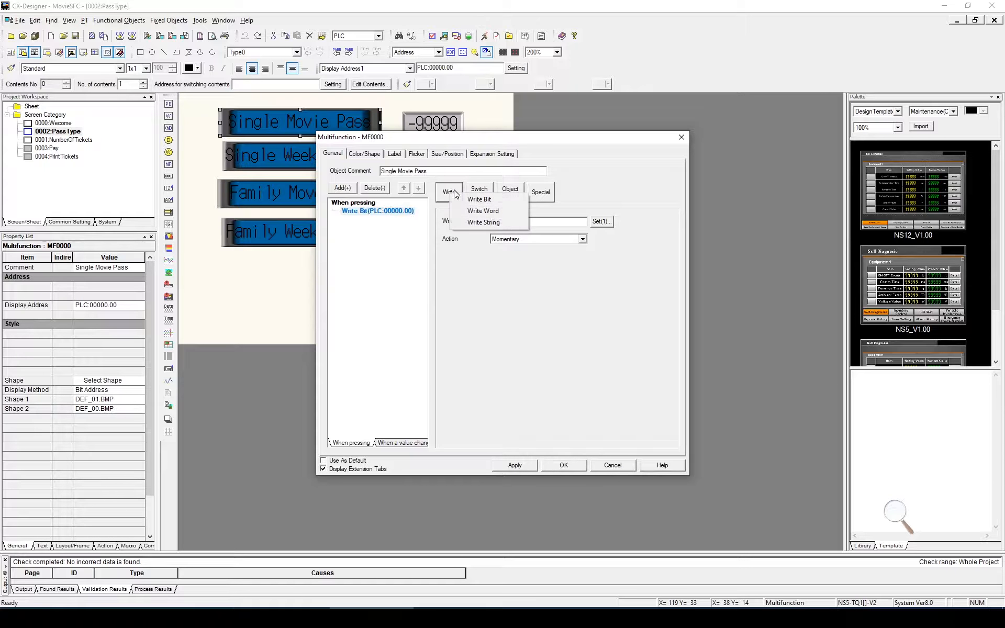
click(483, 210)
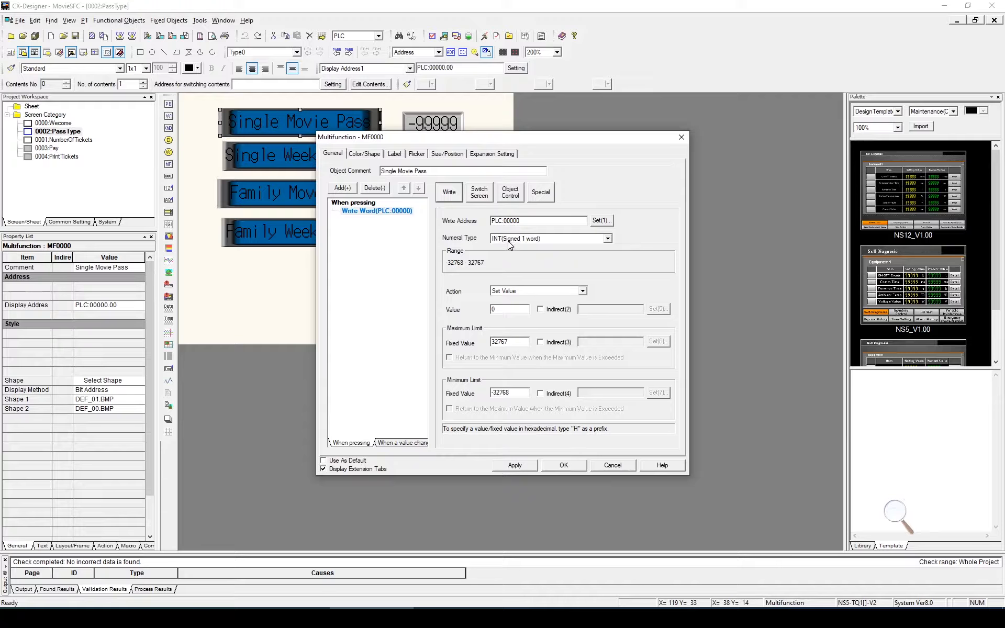
Step: Assign PassTypeSelected (DM00010) as the Single Movie Pass button's write address, with a set value of 0
click(508, 308)
click(602, 220)
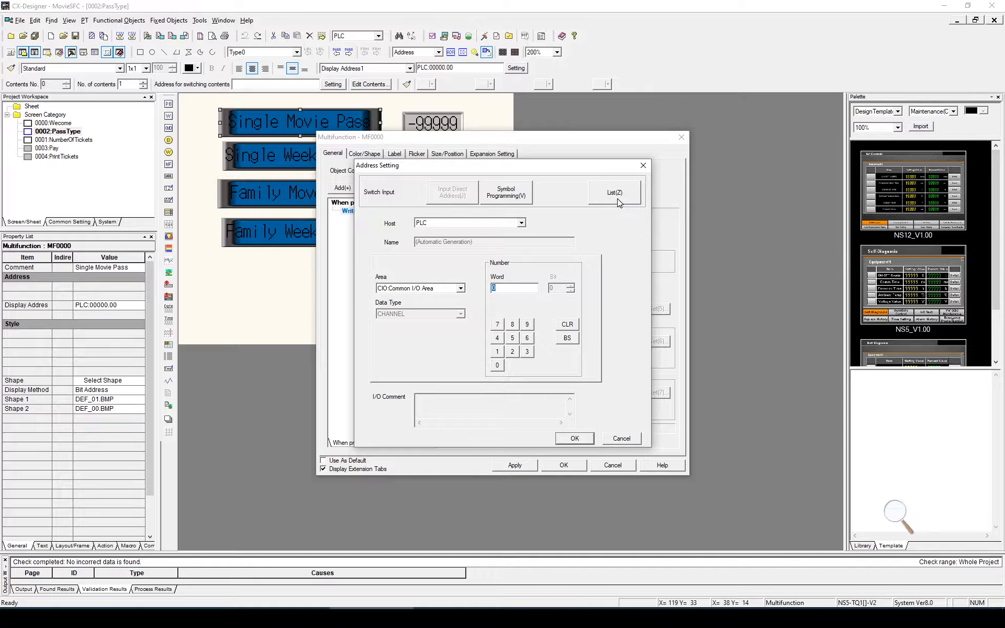
click(617, 200)
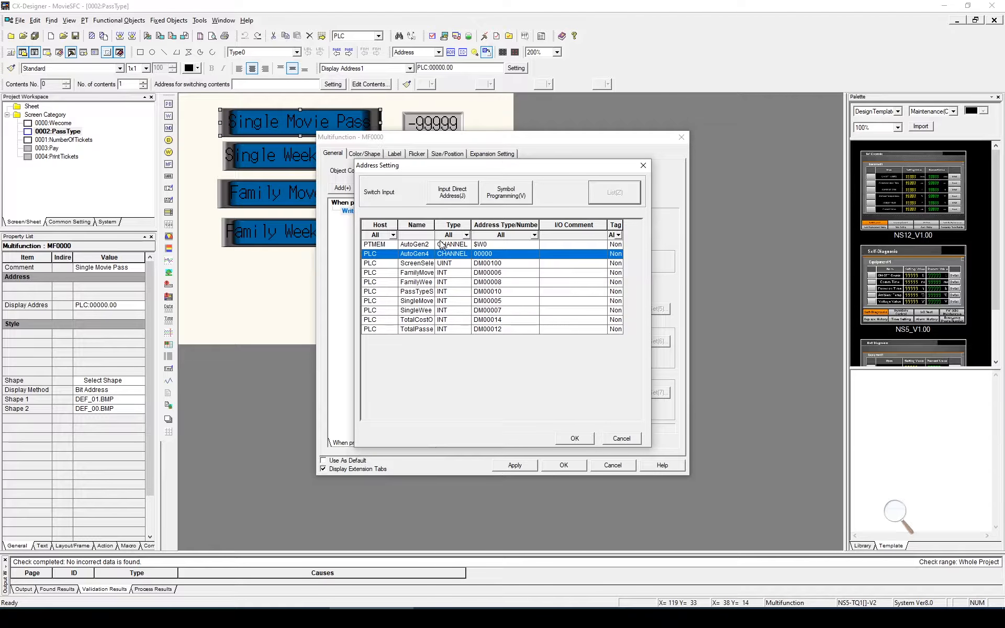
double_click(435, 224)
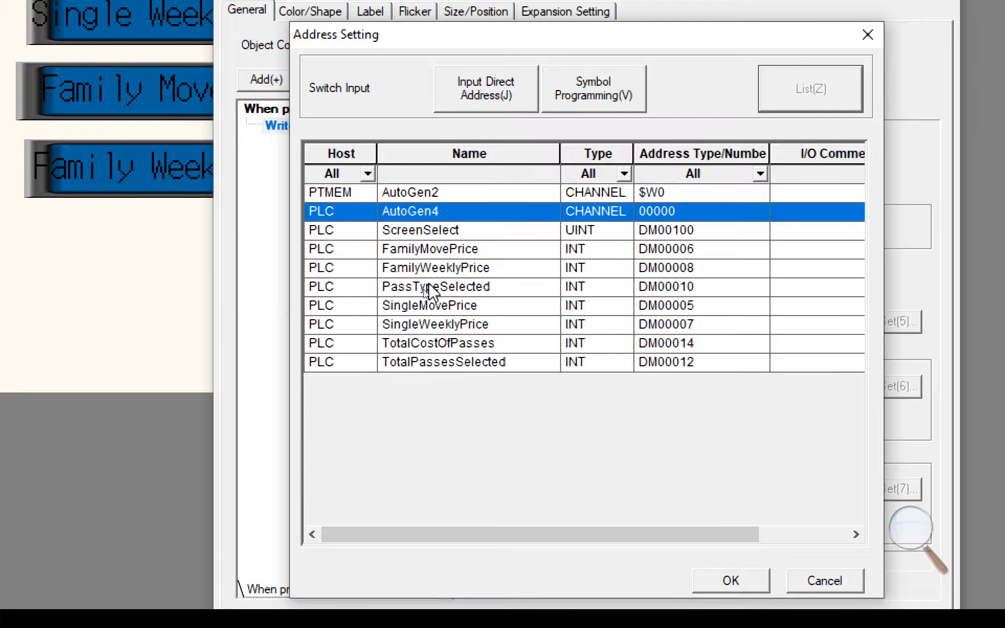
click(430, 289)
click(743, 578)
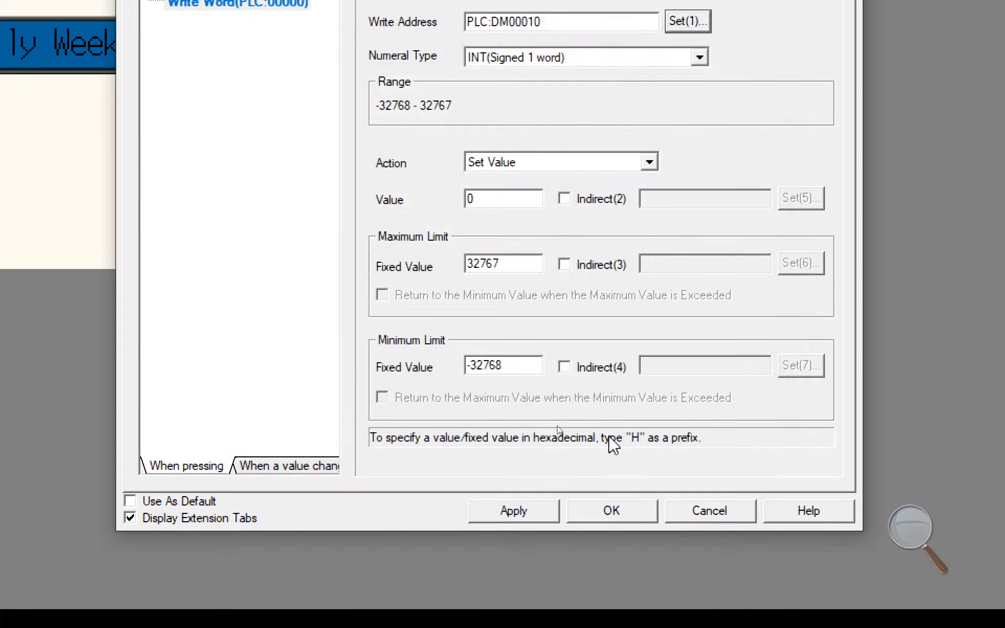
click(612, 511)
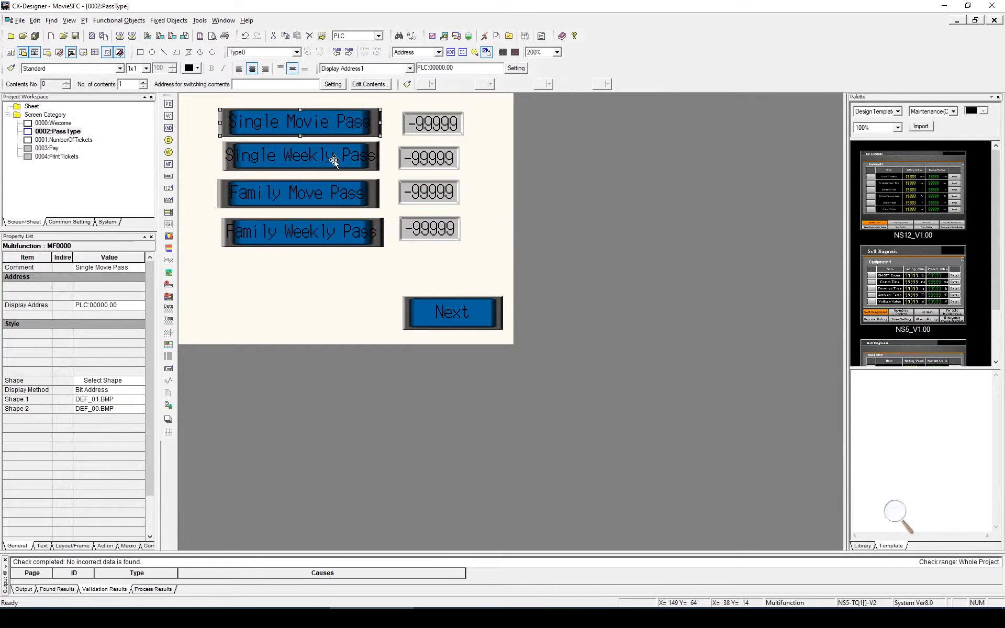
Step: Convert the Single Weekly Pass button to a multifunction object and change its pressing action to Write Word
double_click(334, 158)
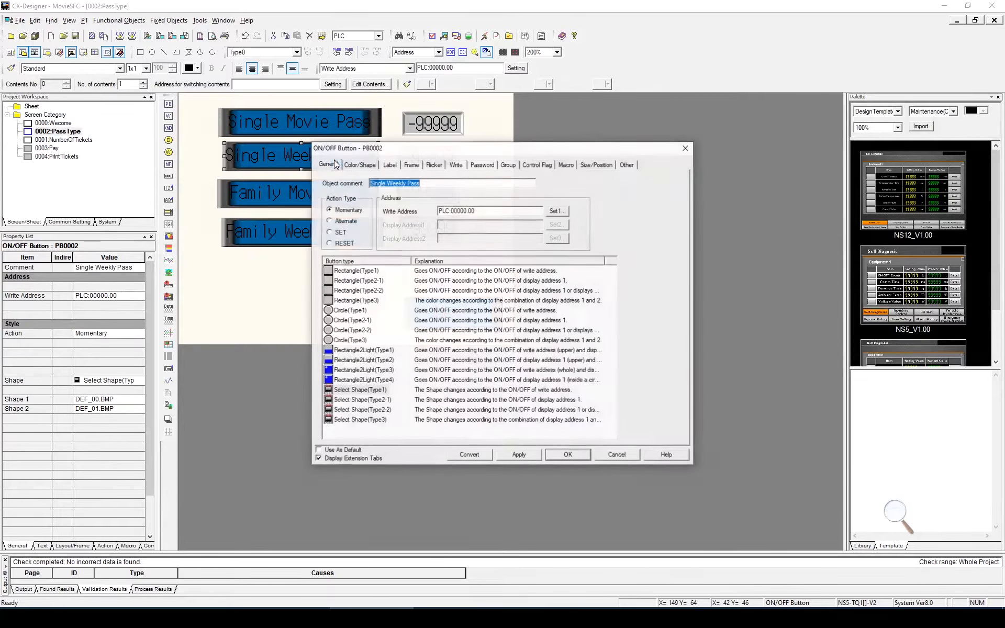
click(466, 455)
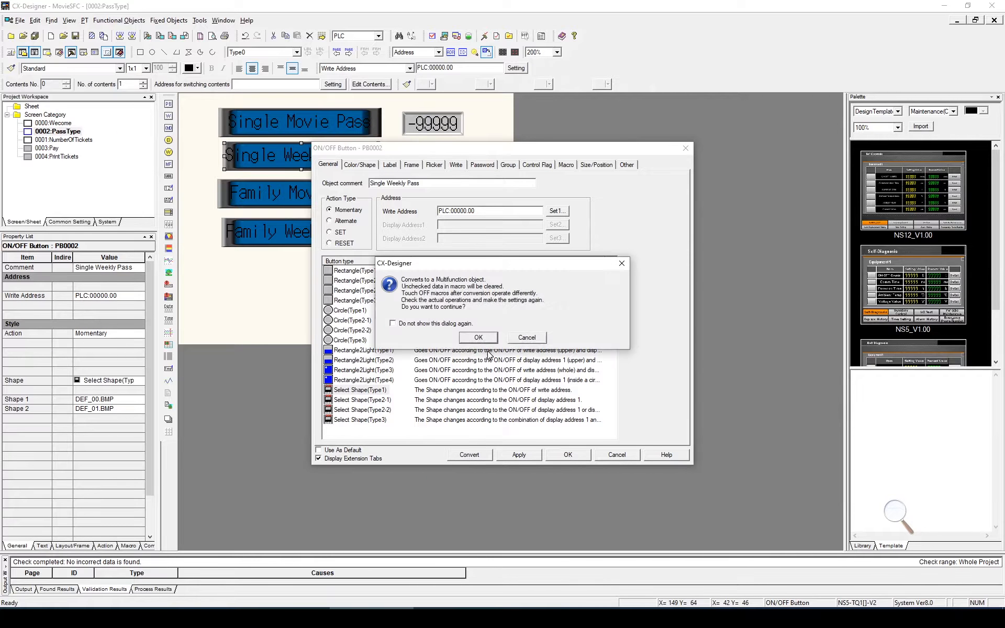
click(480, 273)
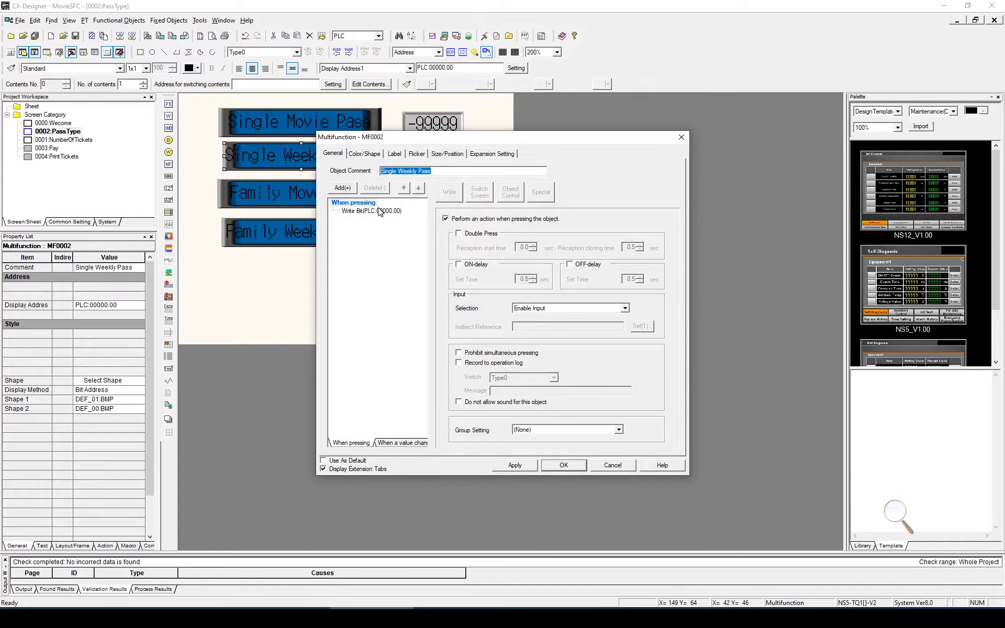
click(387, 210)
click(450, 192)
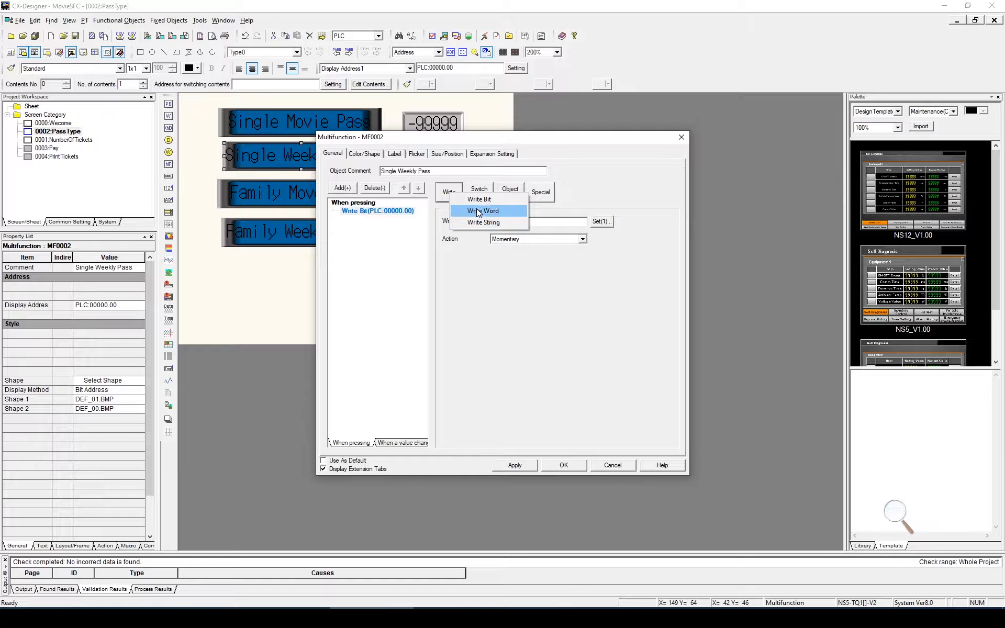
click(474, 213)
Step: Assign PassTypeSelected (DM00010) as the Single Weekly Pass button's write address and enter the value it writes
click(600, 221)
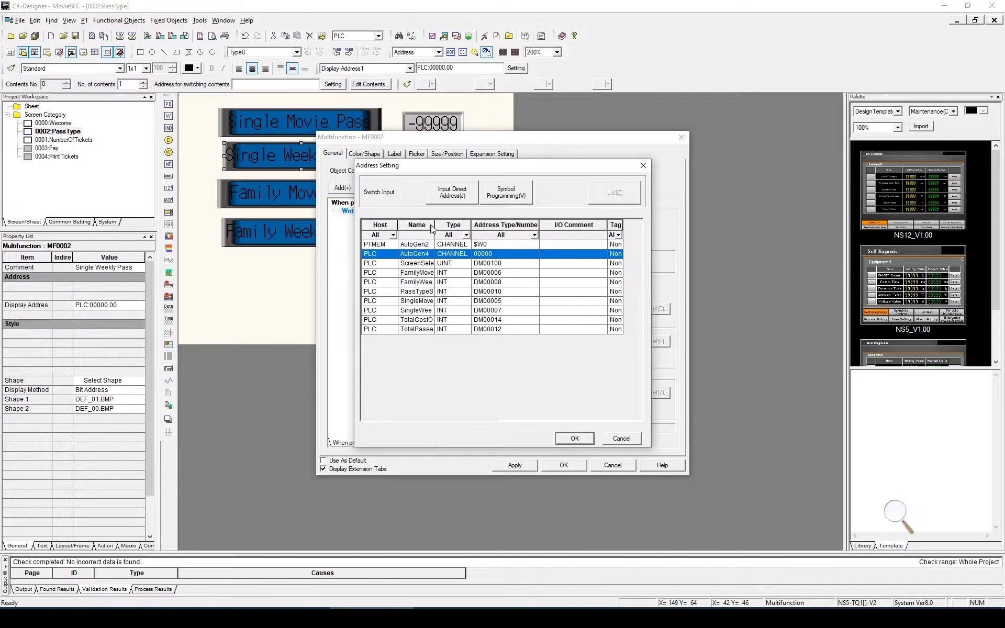
drag(435, 226, 470, 226)
double_click(440, 292)
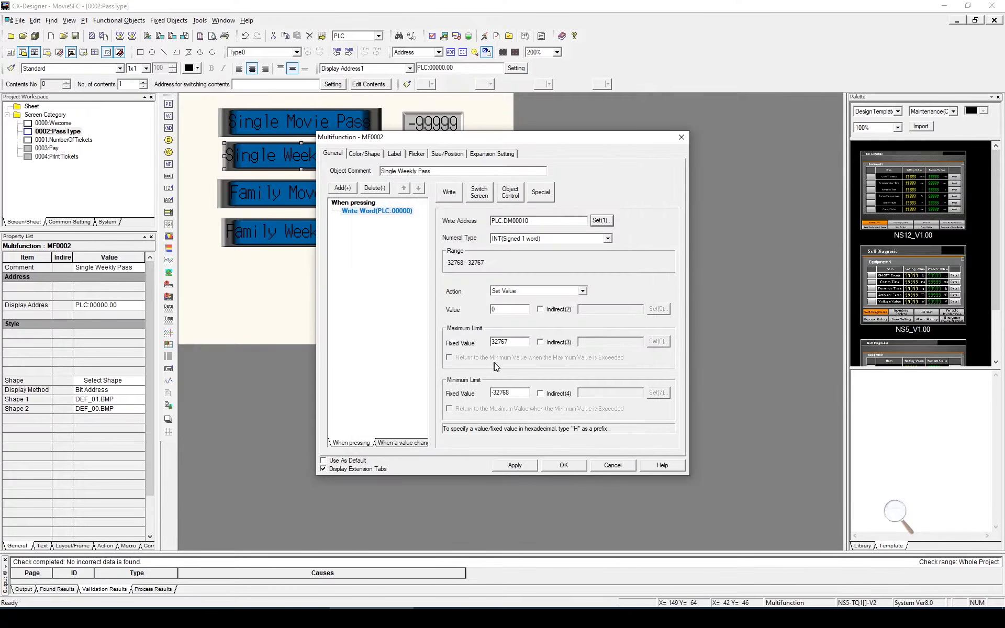
double_click(508, 309)
click(564, 466)
Step: Convert the Family Move Pass button to a multifunction object and change its pressing action to Write Word
double_click(291, 198)
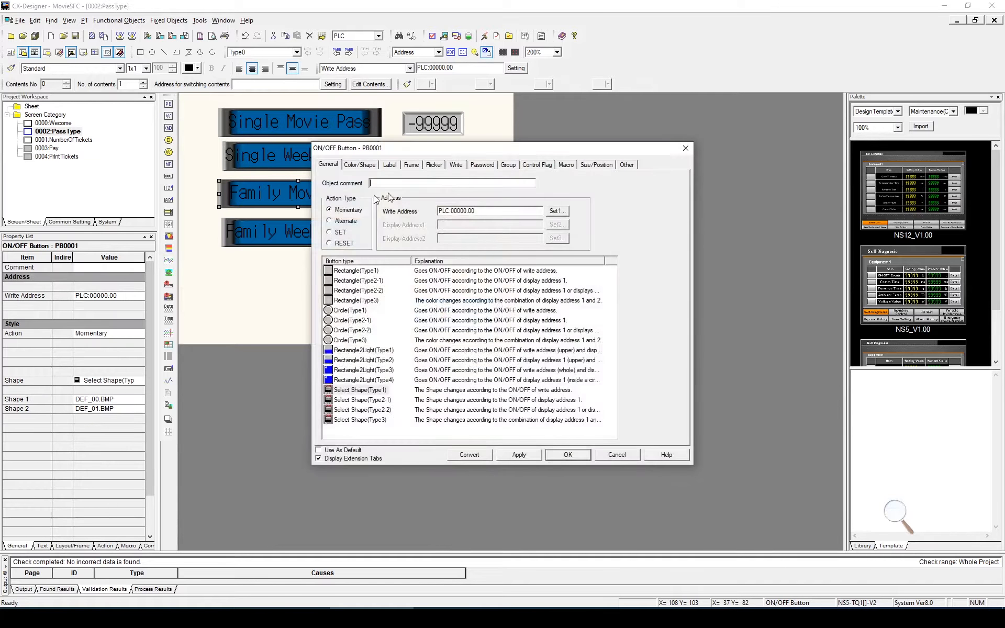
click(481, 454)
click(478, 337)
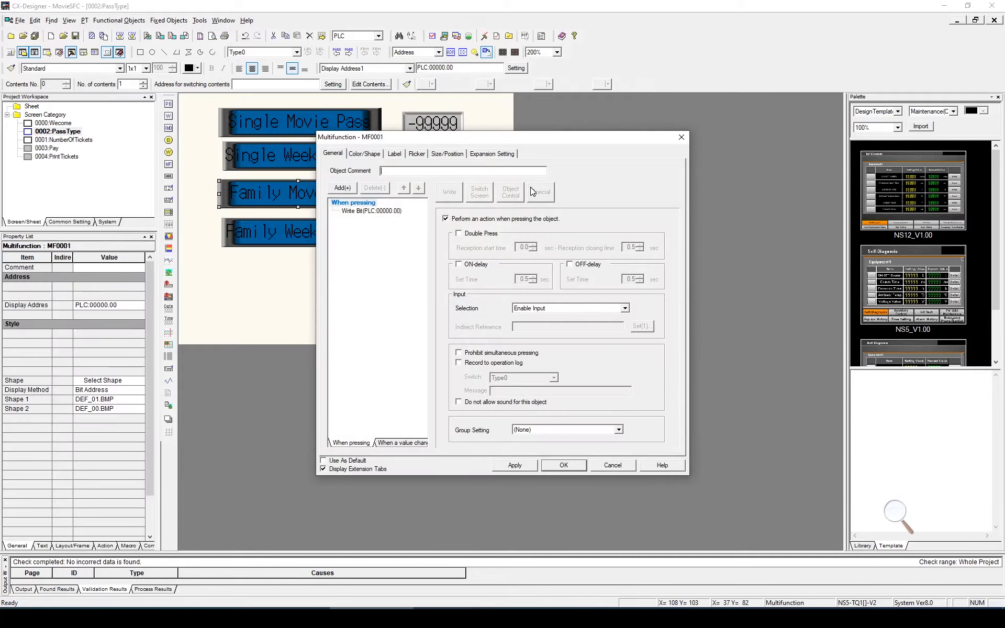
click(398, 211)
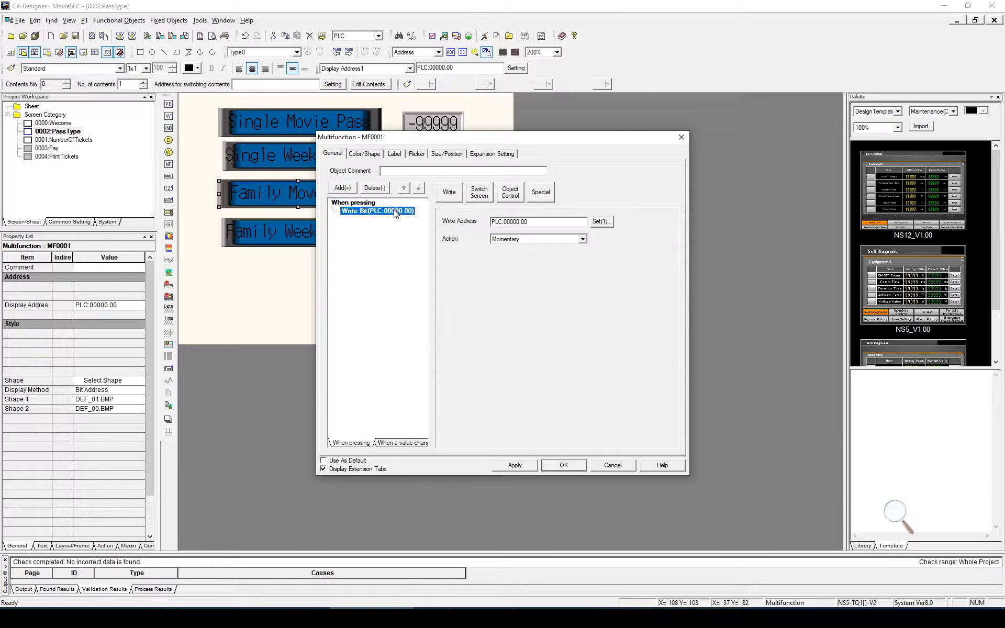
click(449, 192)
click(477, 212)
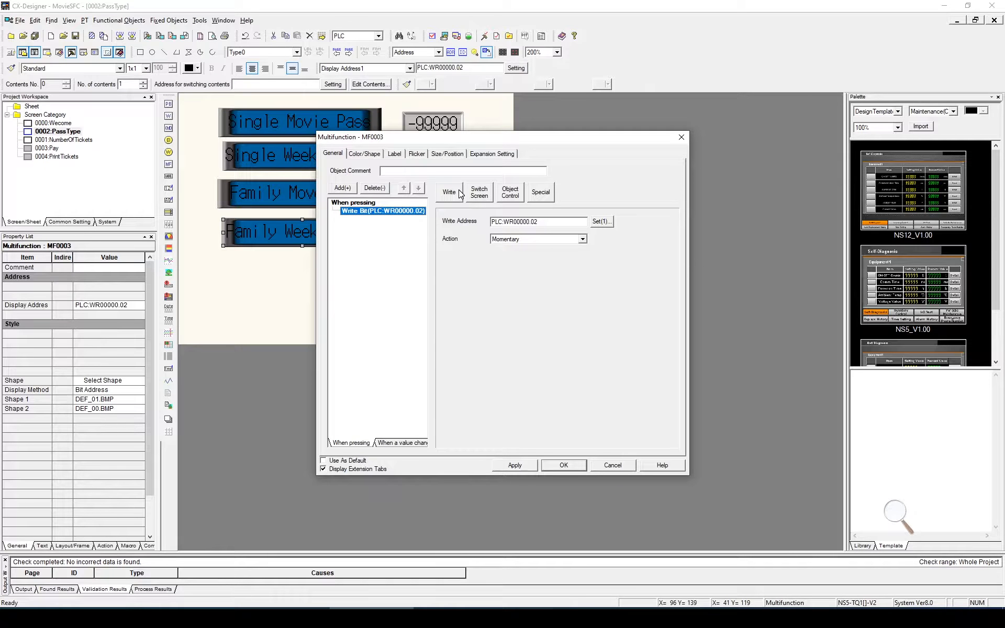
Step: Change the Family Weekly Pass button's pressing action to Write Word with a set value of 3
click(459, 193)
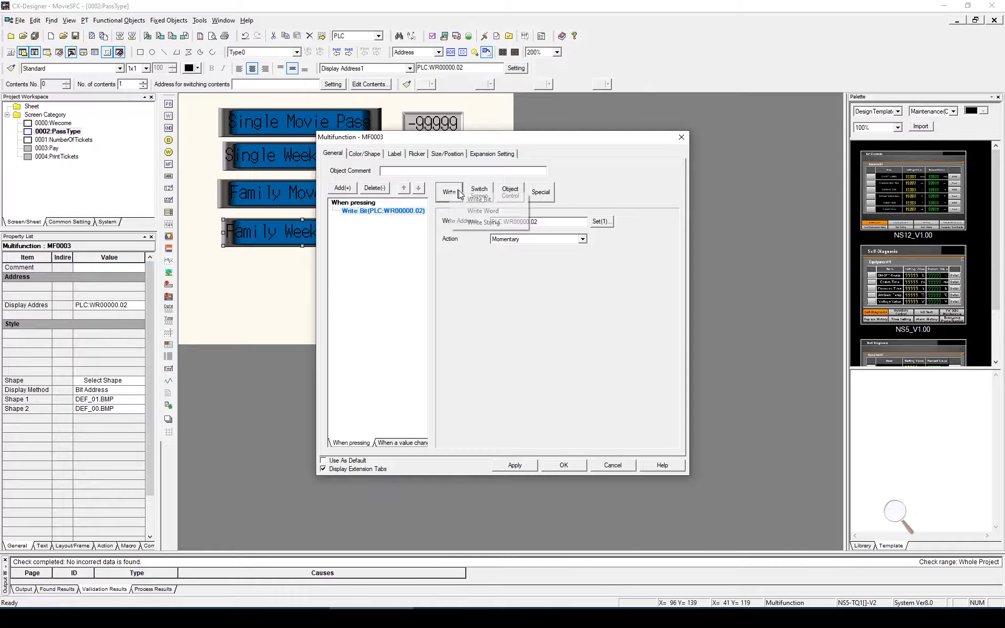
click(514, 218)
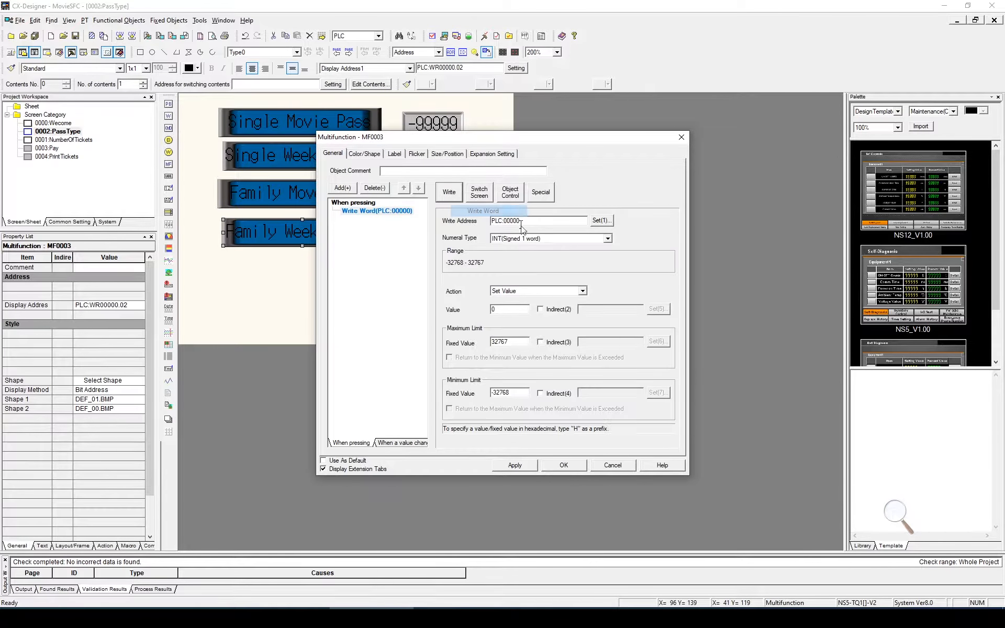
double_click(508, 309)
text(2)
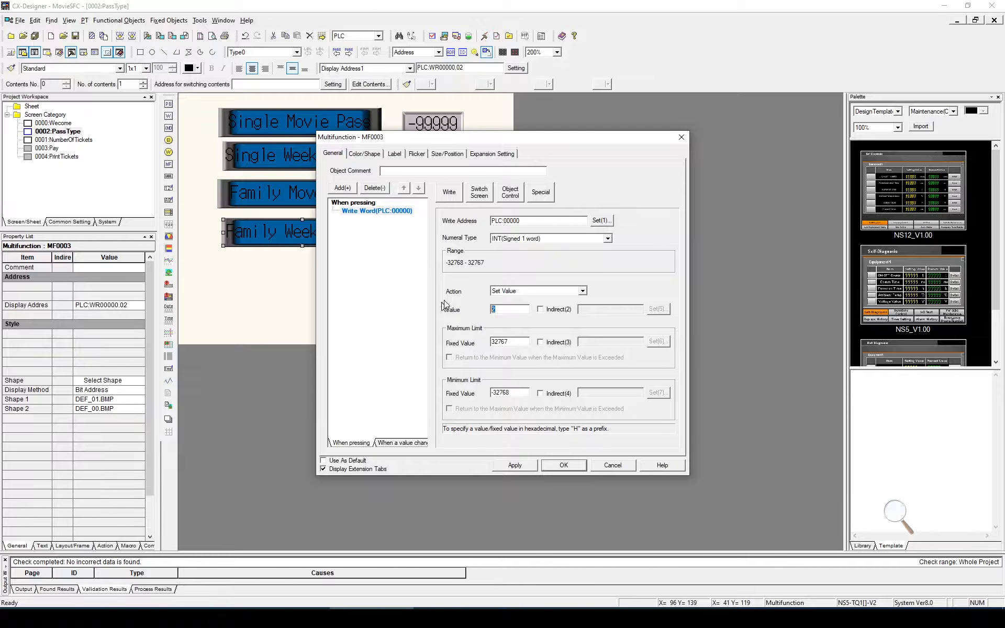
Step: Assign PassTypeSelected (DM00010) as the Family Weekly Pass button's write address and apply the settings
click(602, 220)
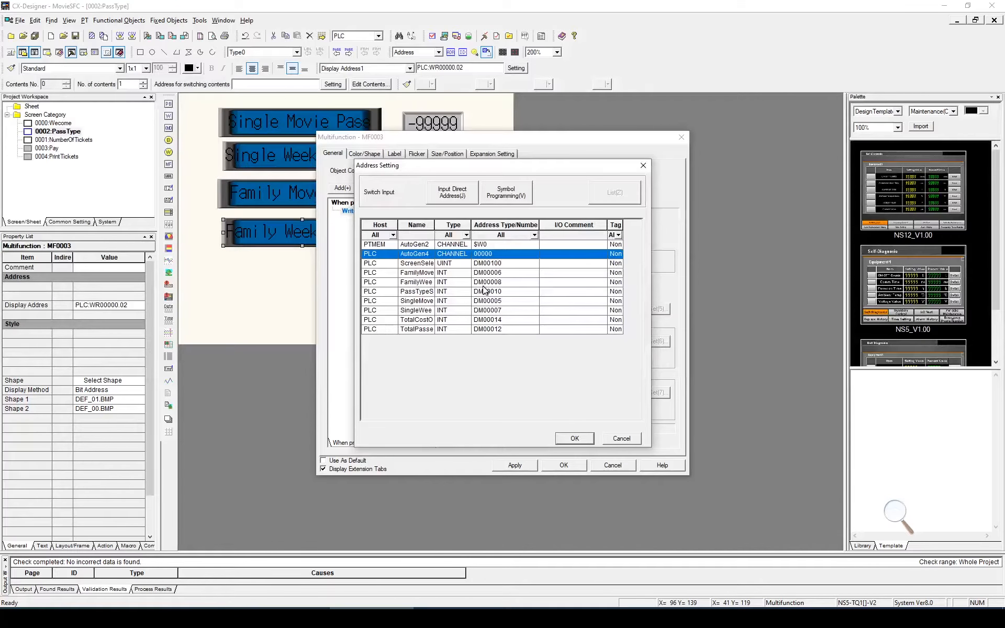
double_click(434, 224)
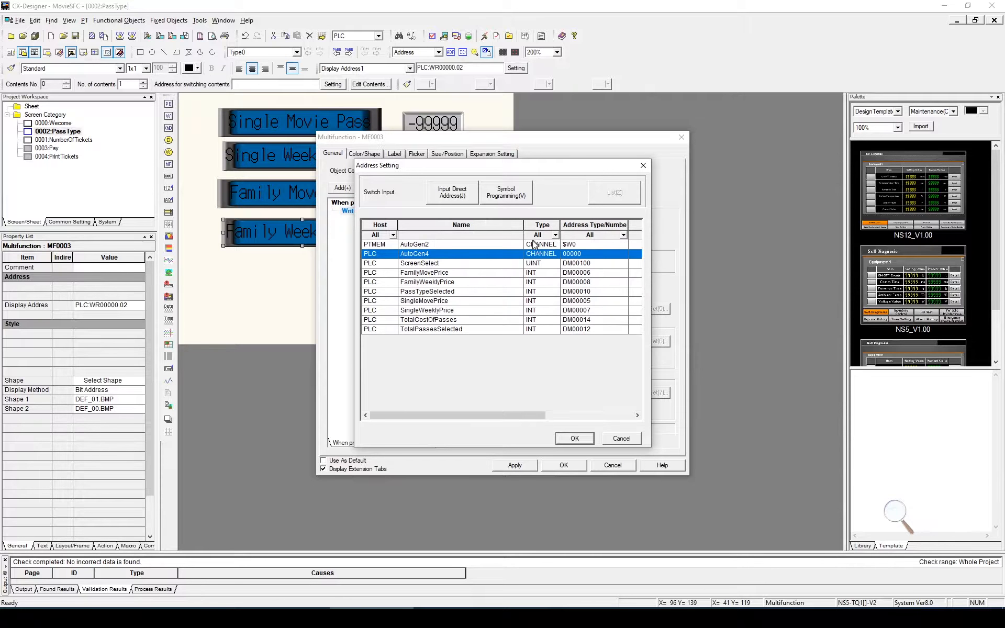
click(451, 292)
click(574, 439)
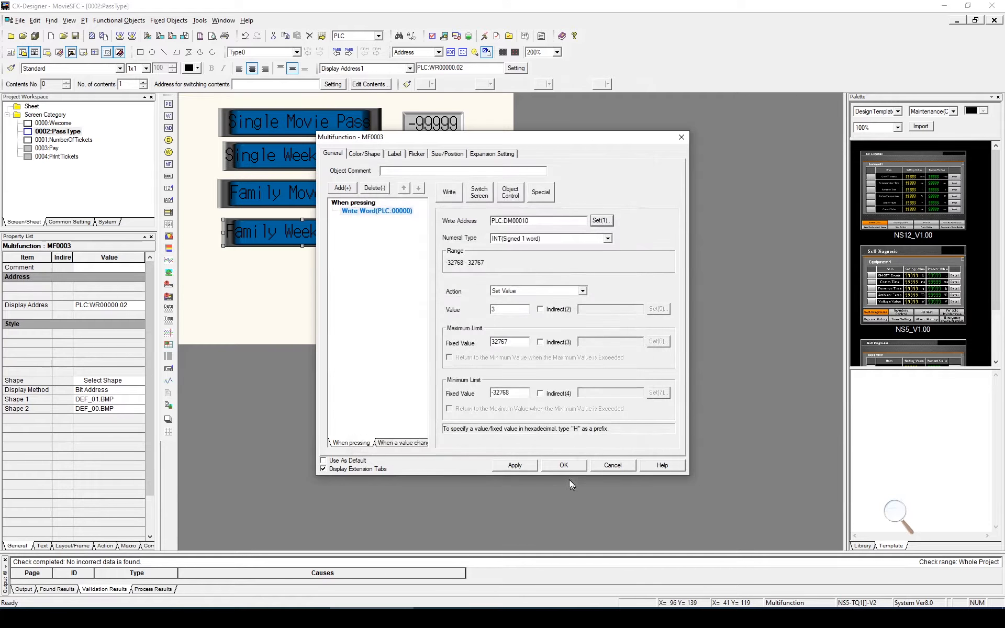
click(564, 465)
click(308, 262)
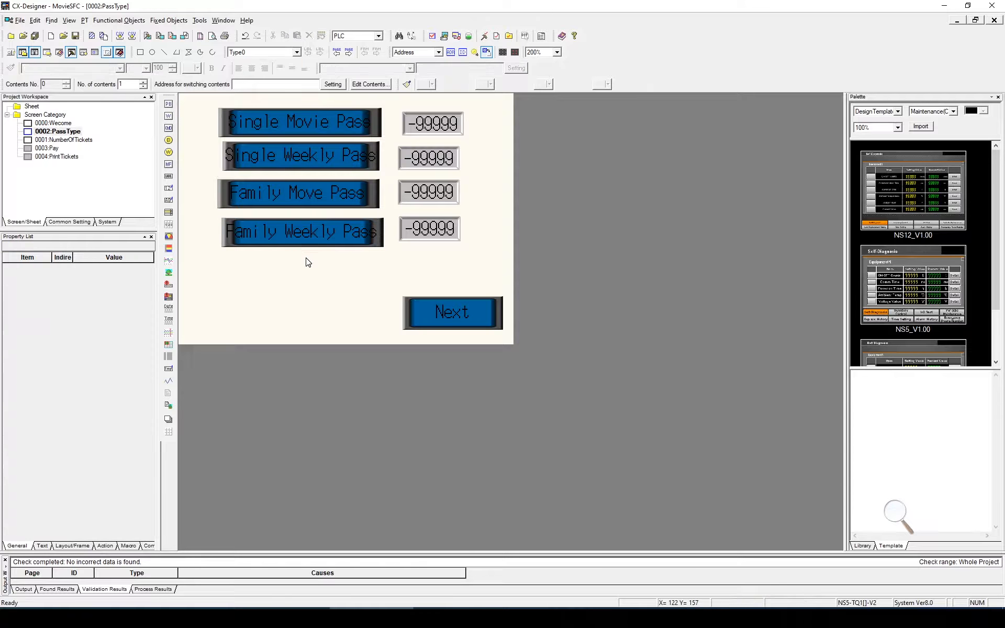
Step: Review the properties of the four pass buttons and the numeral displays beside them on the PassType screen
click(296, 125)
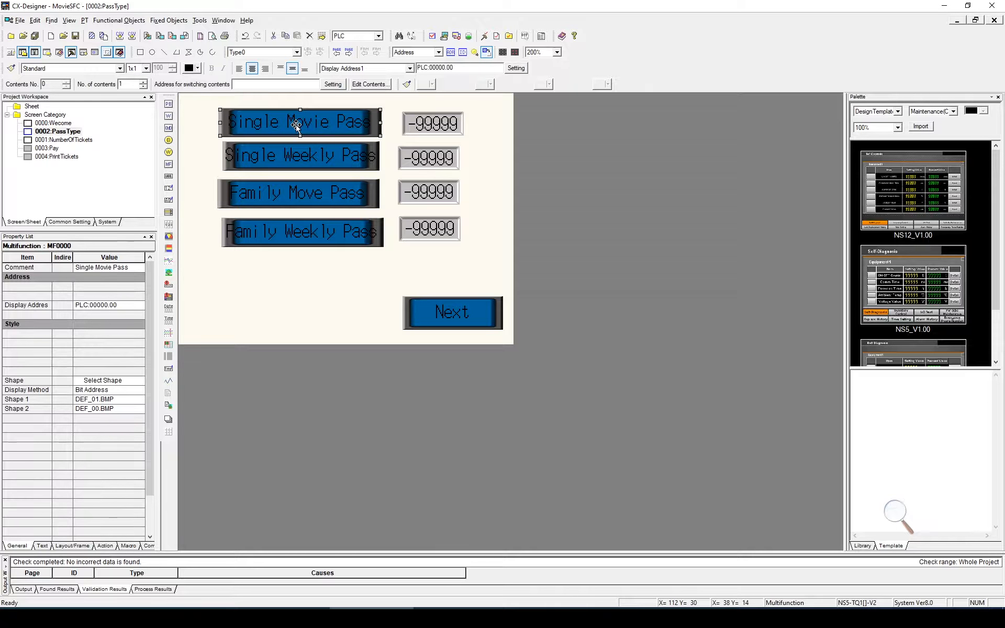
click(303, 155)
click(313, 202)
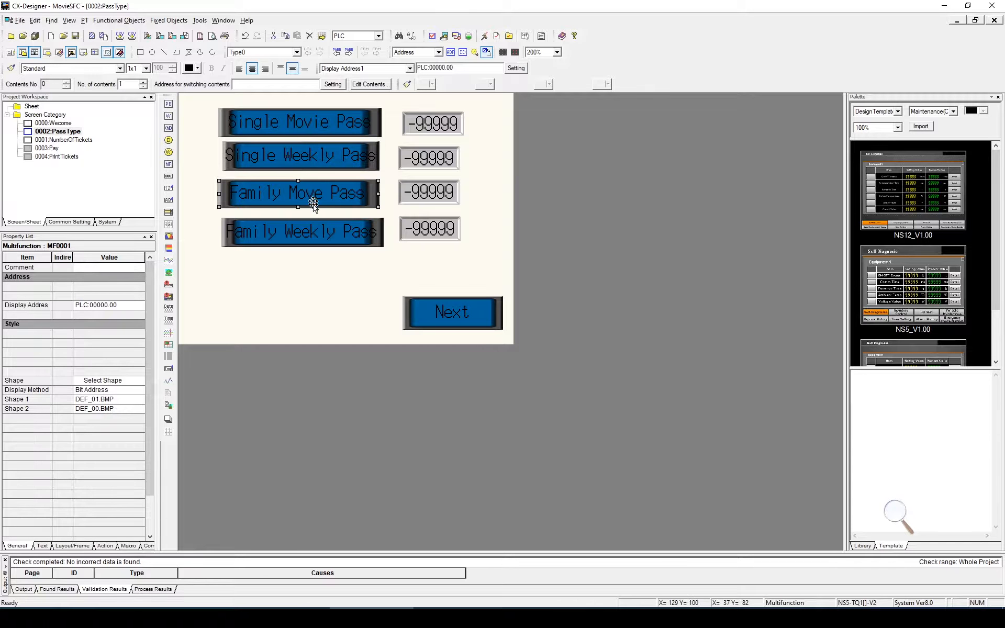
click(314, 236)
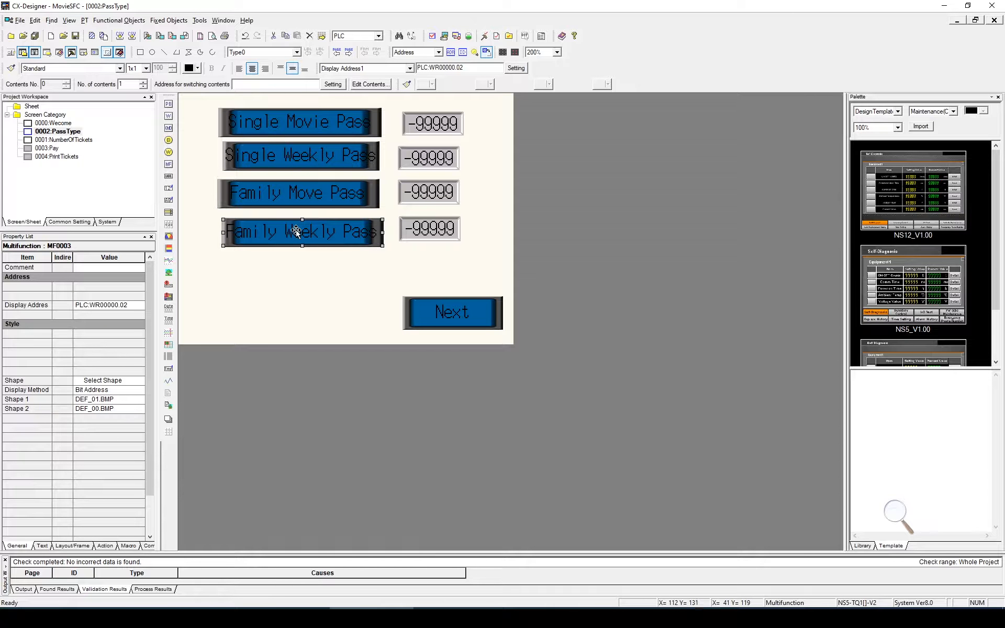
click(409, 178)
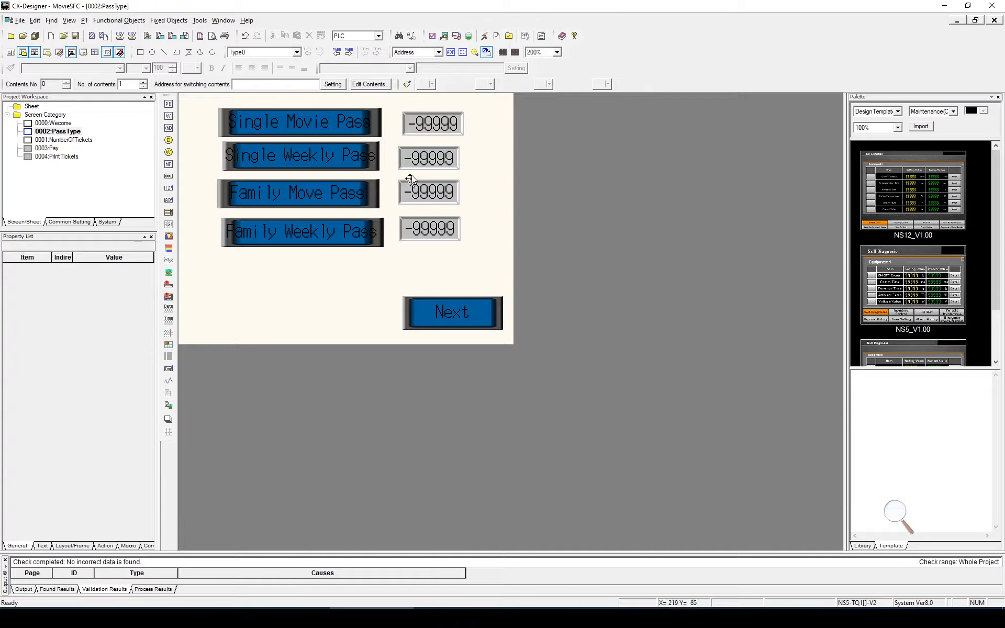
click(427, 129)
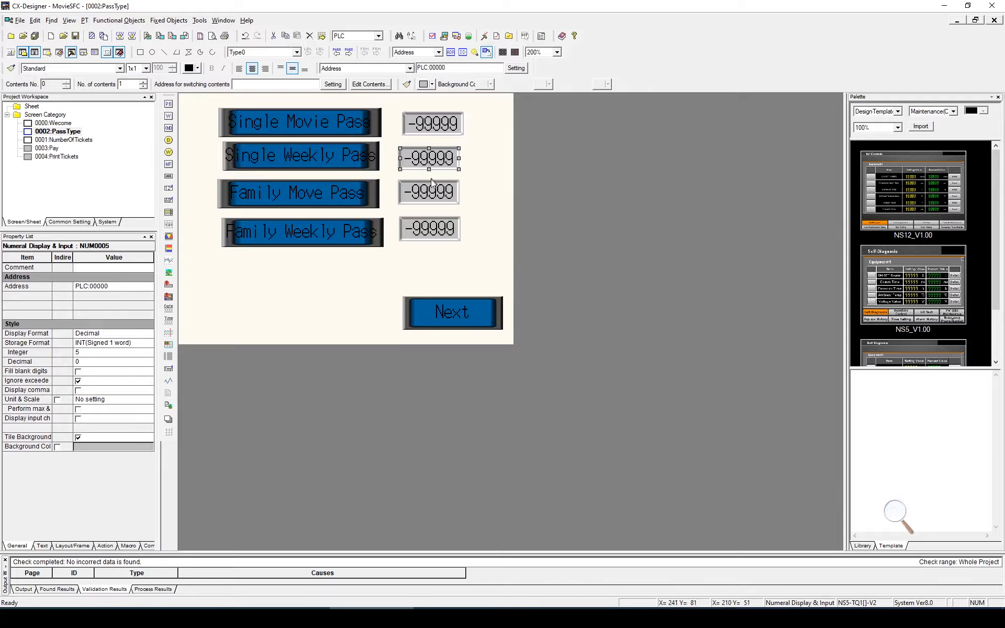
key(Tab)
key(Tab)
key(Tab)
Step: Convert the PassType screen's Next button to a multifunction object
click(409, 306)
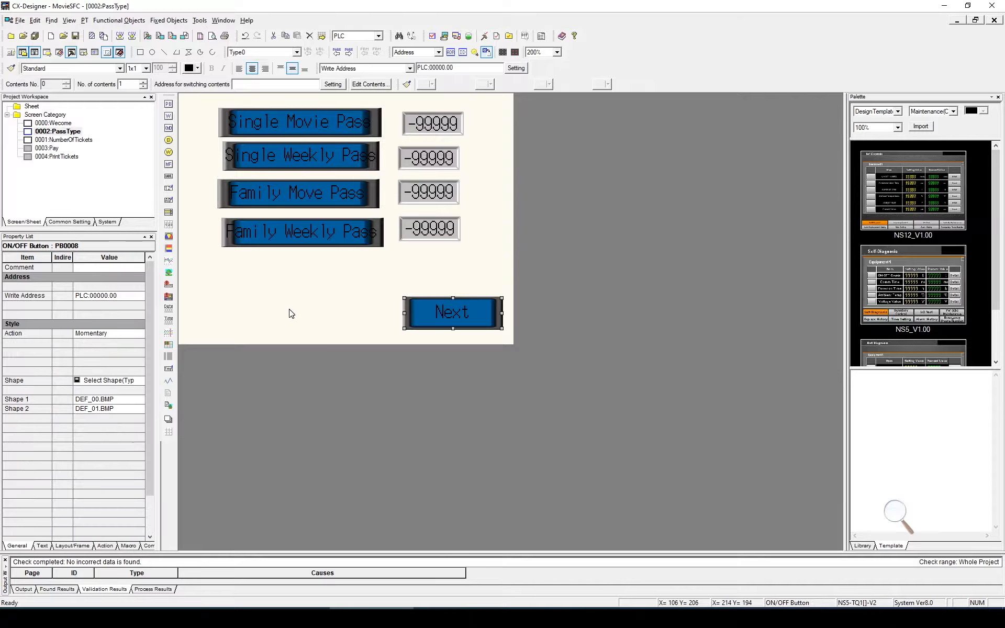
click(413, 274)
click(436, 304)
double_click(454, 316)
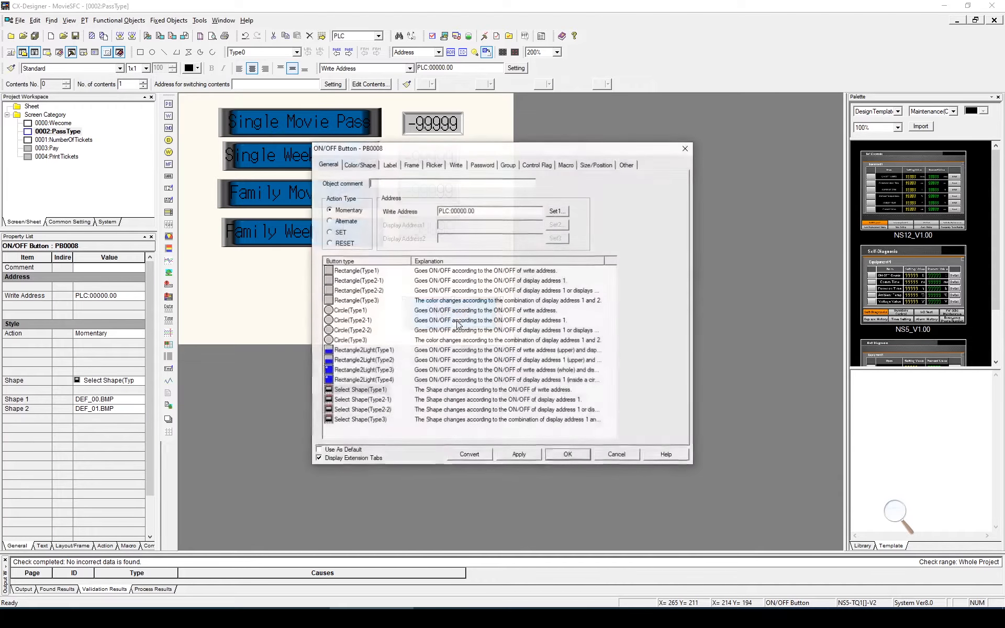
click(473, 456)
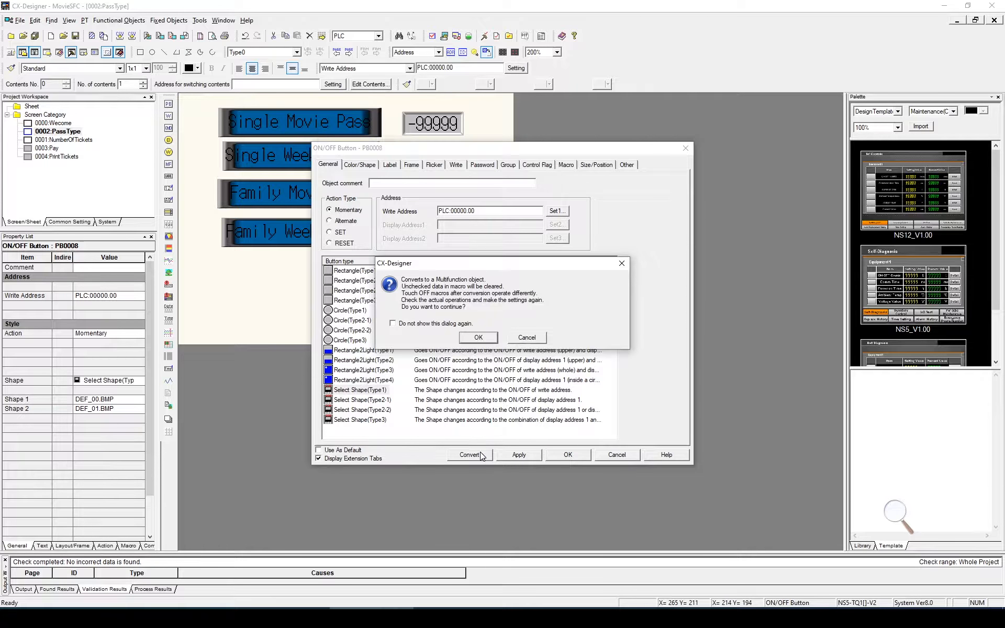
click(478, 338)
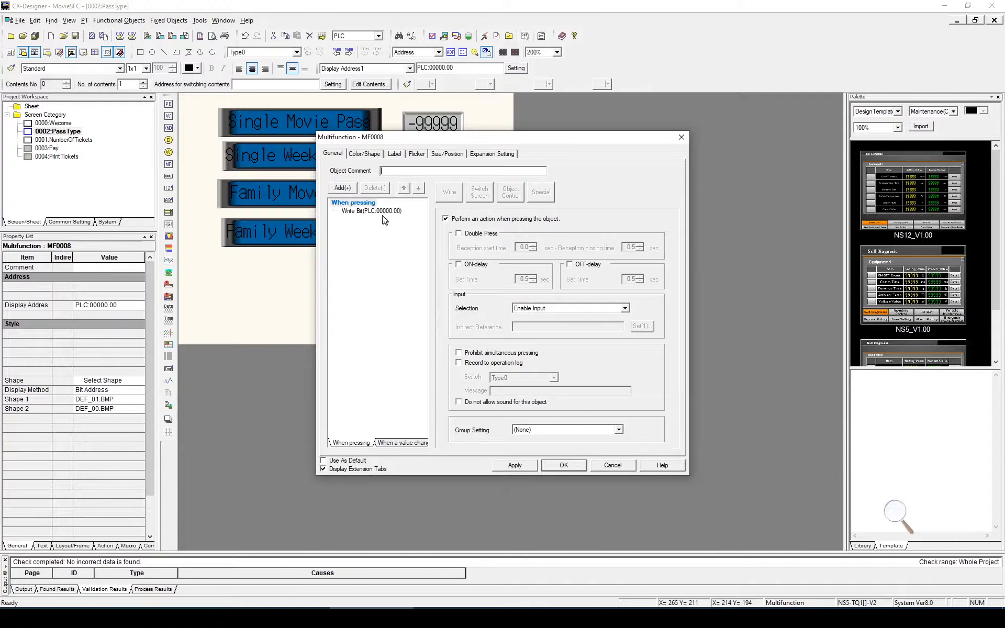
Step: Change the Next button's pressing action to Switch Screen with 0001 NumberOfTickets as the destination and apply the settings
click(381, 212)
click(479, 192)
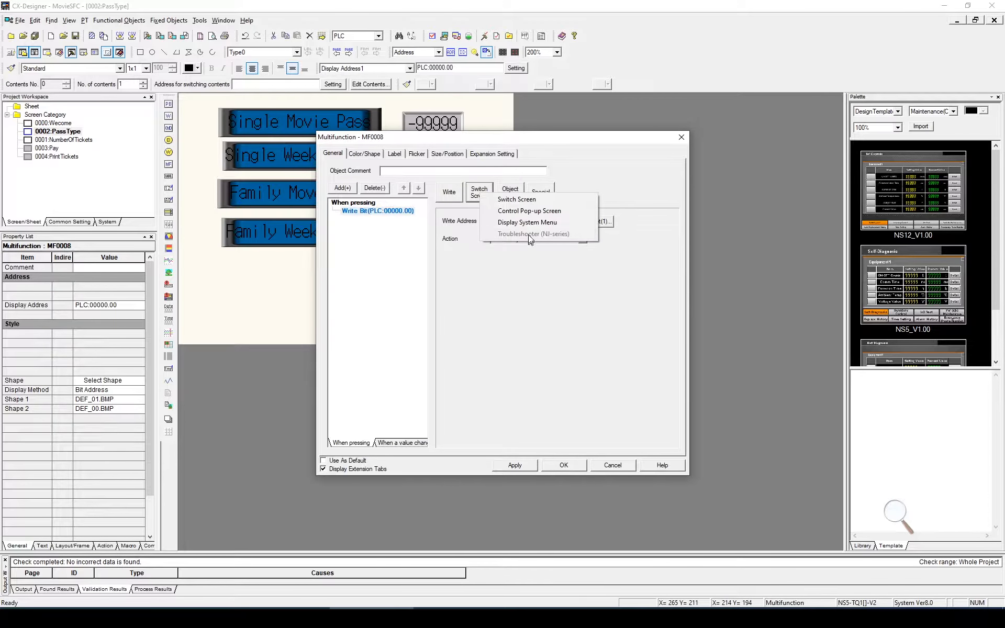
click(546, 203)
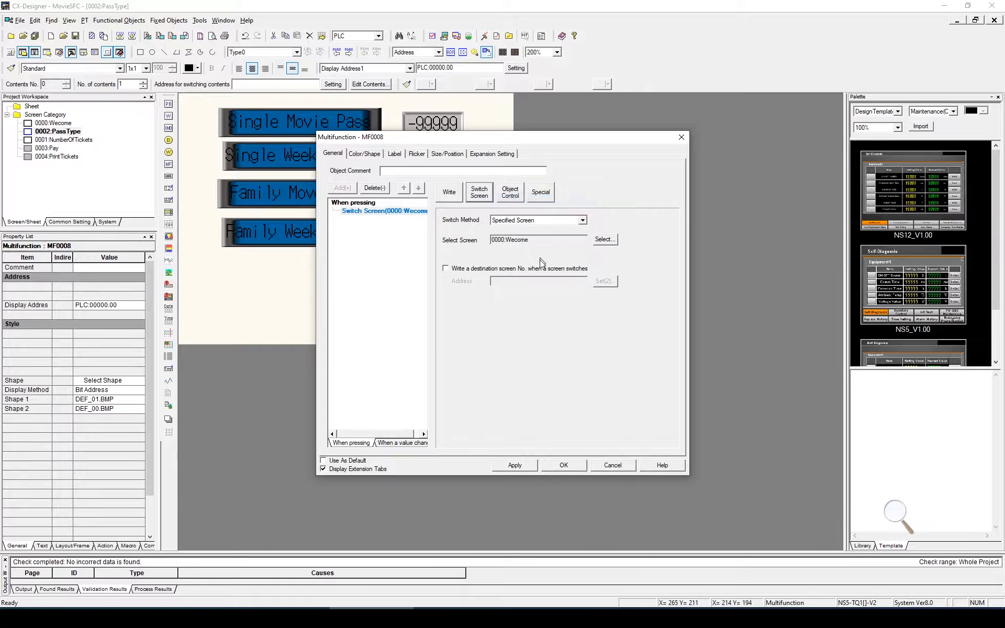
click(604, 241)
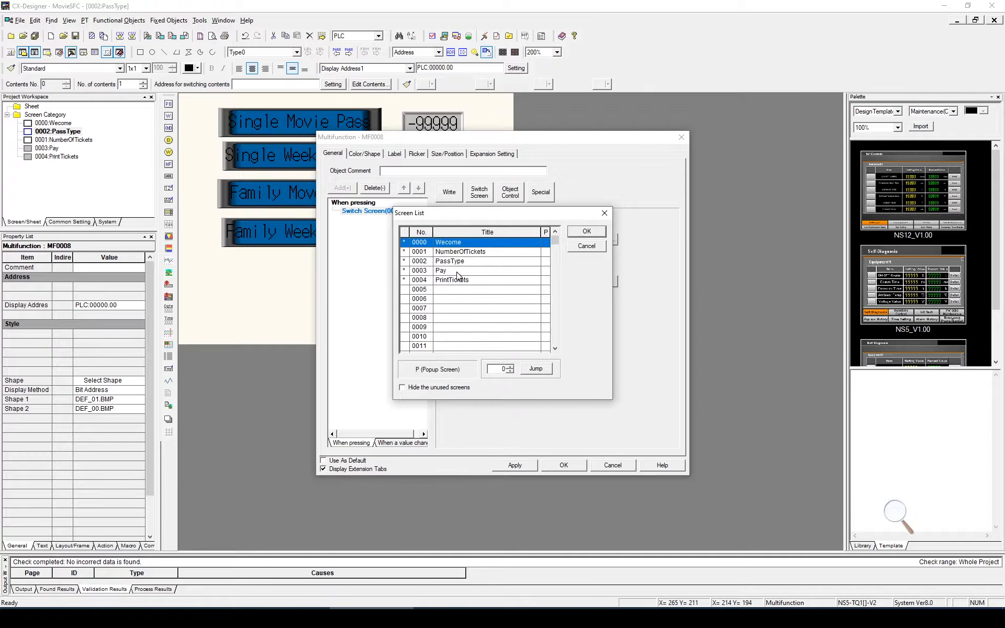
click(470, 252)
click(587, 231)
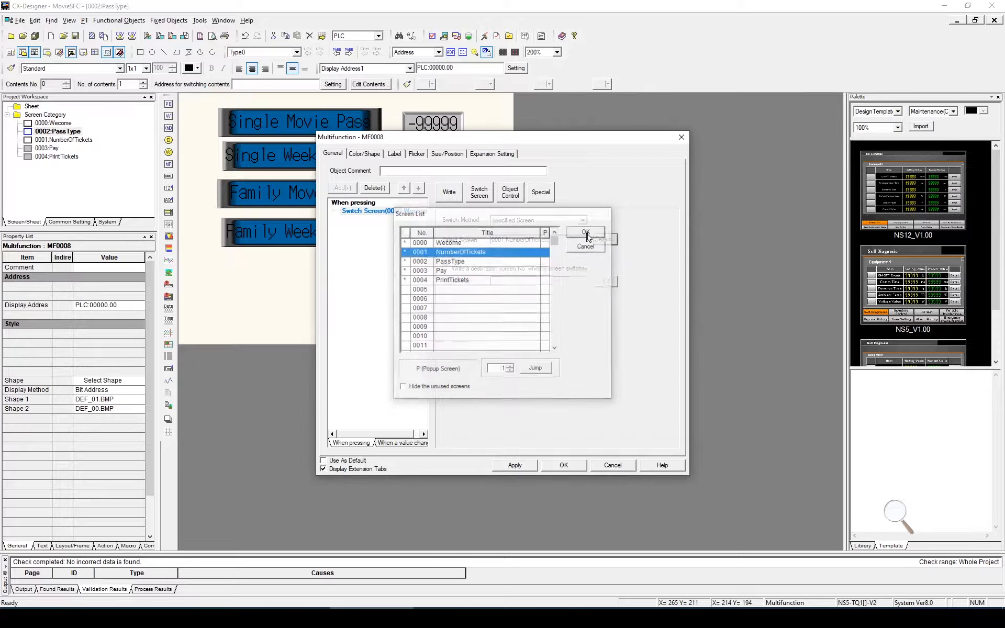
click(572, 469)
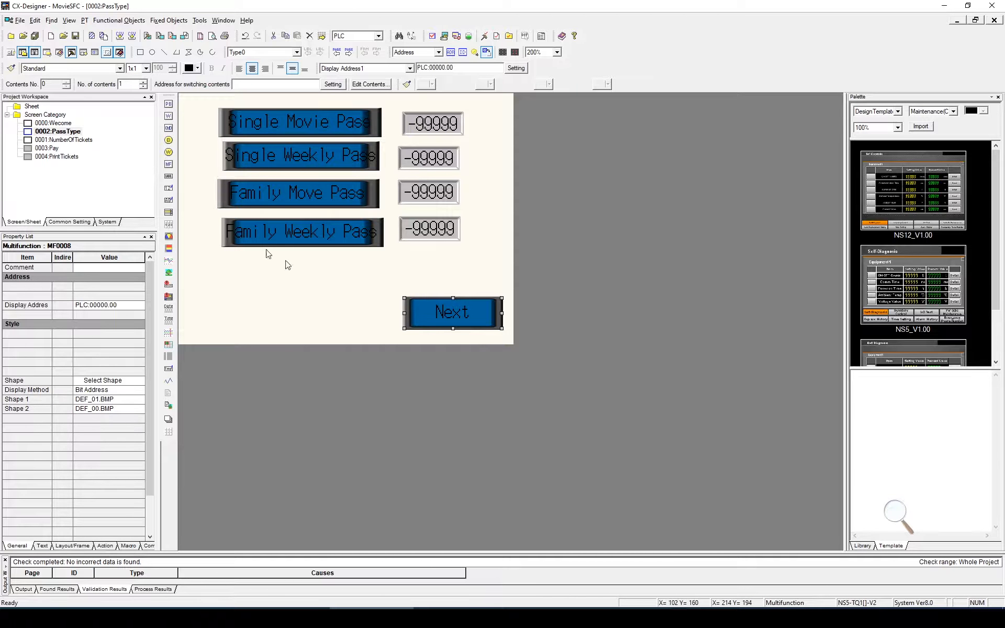
Step: Open the NumberOfTickets screen and convert its More button to a multifunction object
double_click(60, 140)
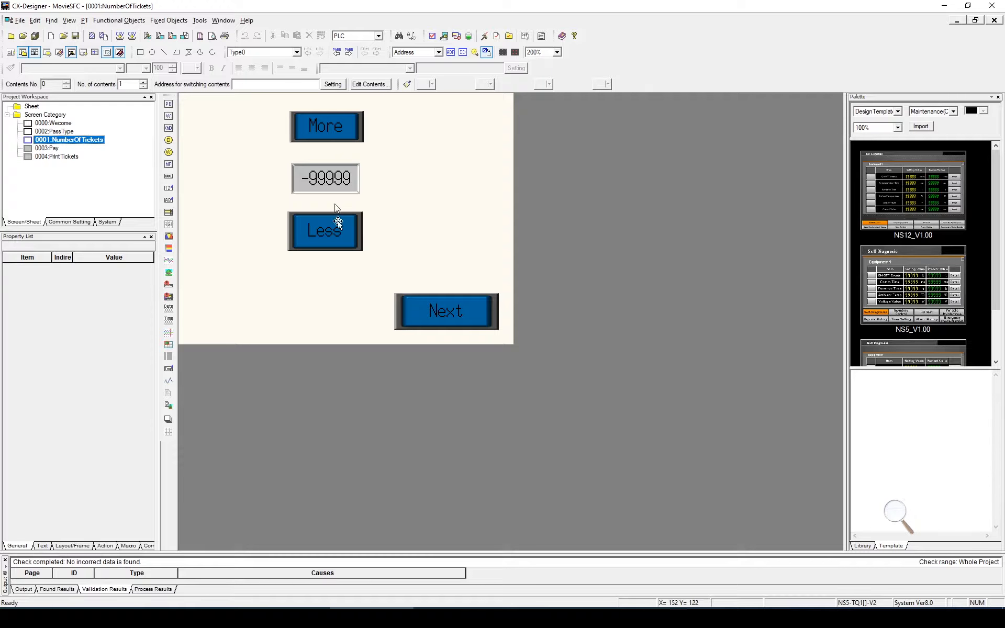
click(327, 132)
double_click(325, 129)
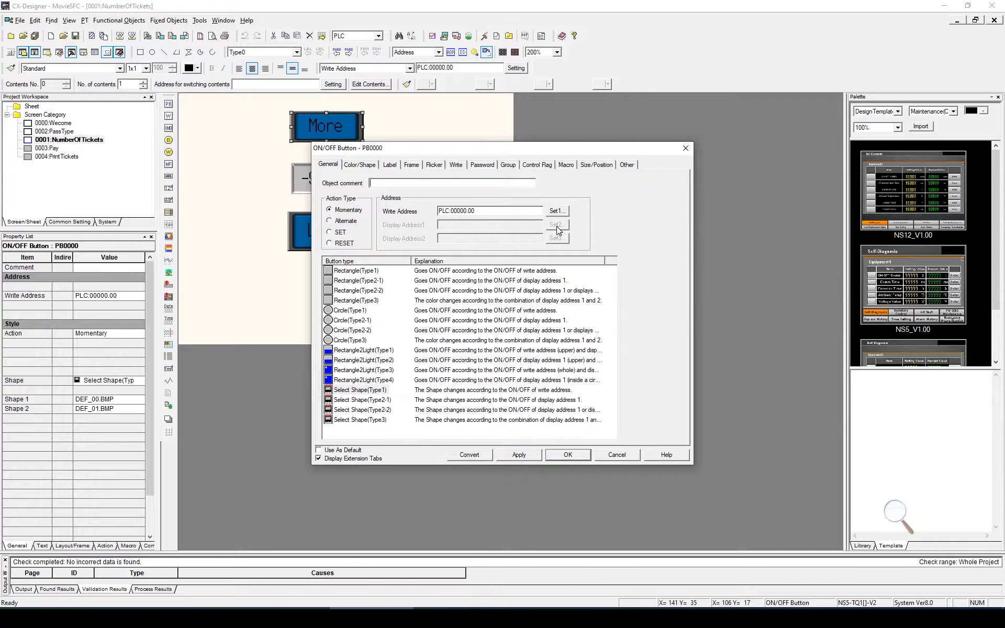
click(479, 456)
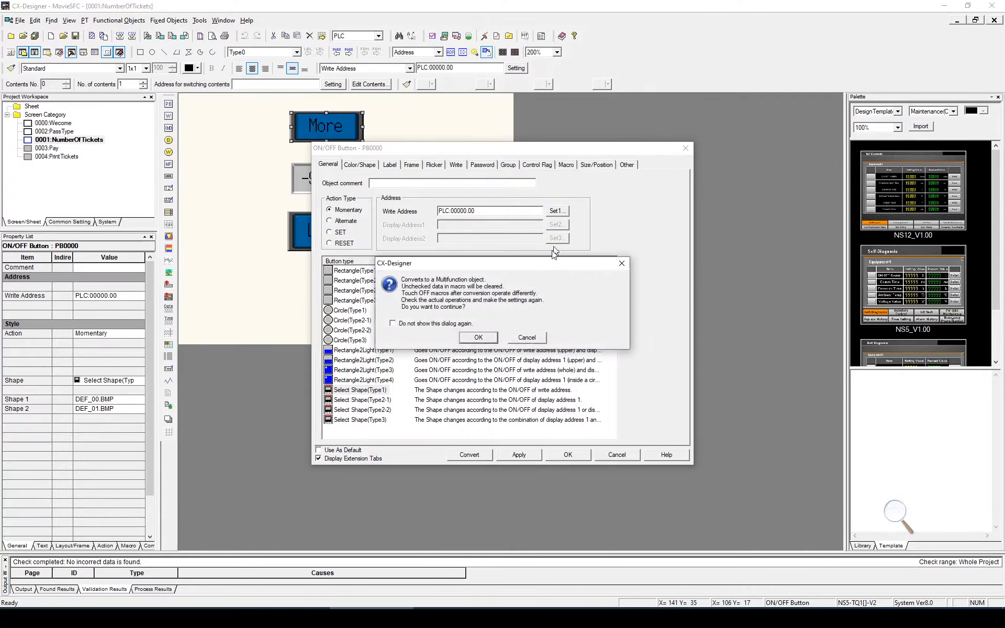
click(482, 339)
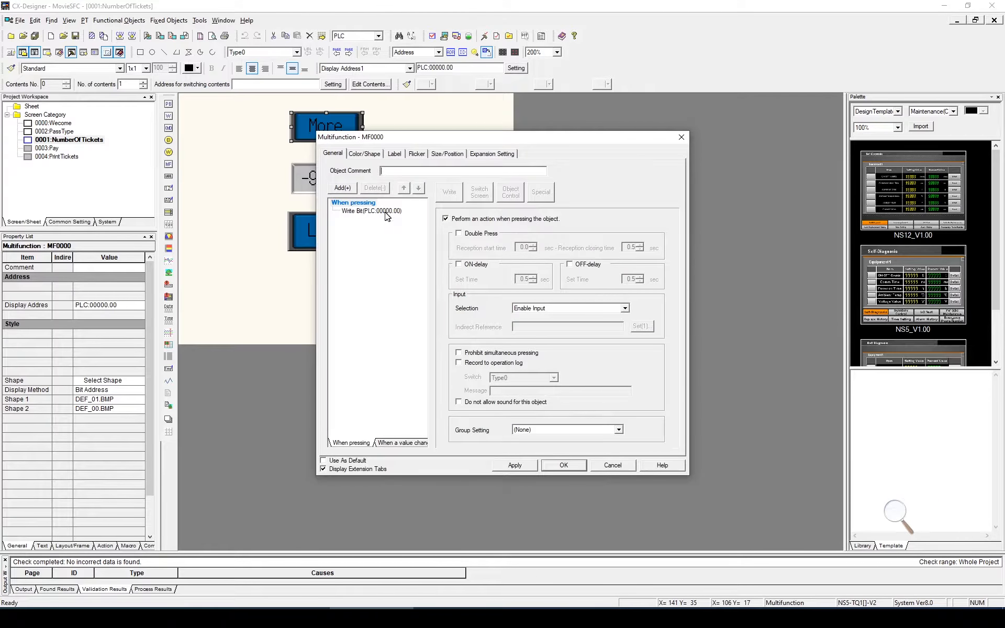
Step: Assign HMI_AddToTotalPassesSelected (WR00000.01) as the More button's write address and apply the settings
click(386, 211)
click(601, 221)
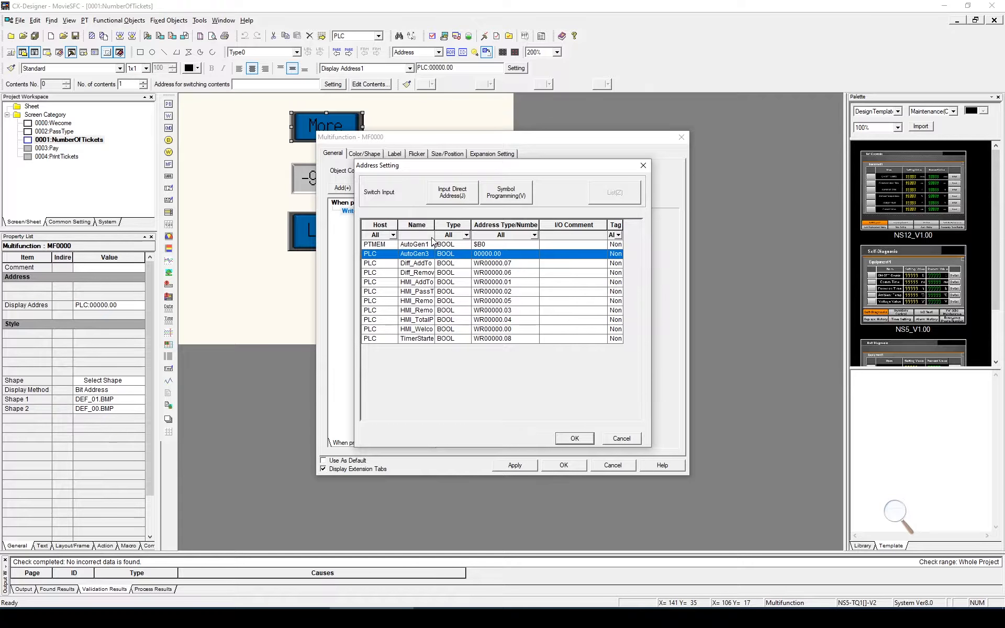
drag(434, 228, 500, 228)
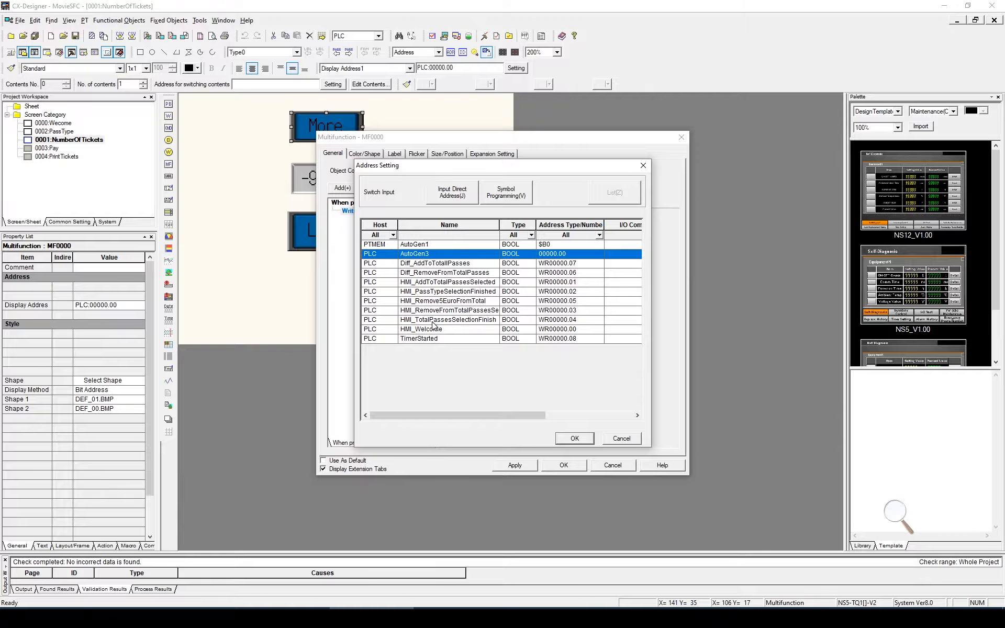
click(448, 282)
click(575, 439)
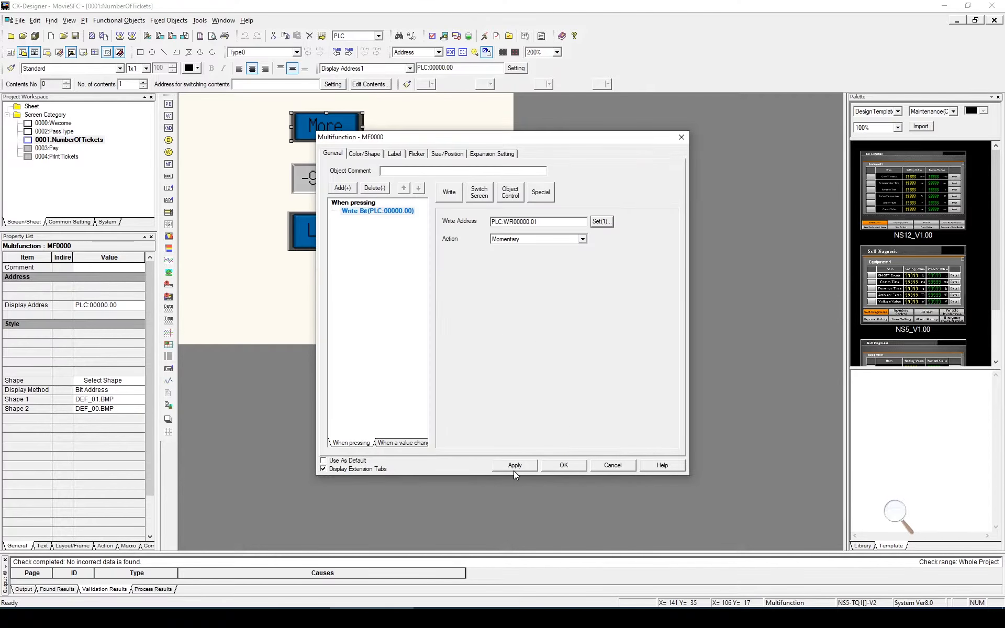
click(564, 465)
Step: Convert the Less button to a multifunction object and assign HMI_RemoveFromTotalPassesSelected (WR00000.03) as its write address
double_click(344, 240)
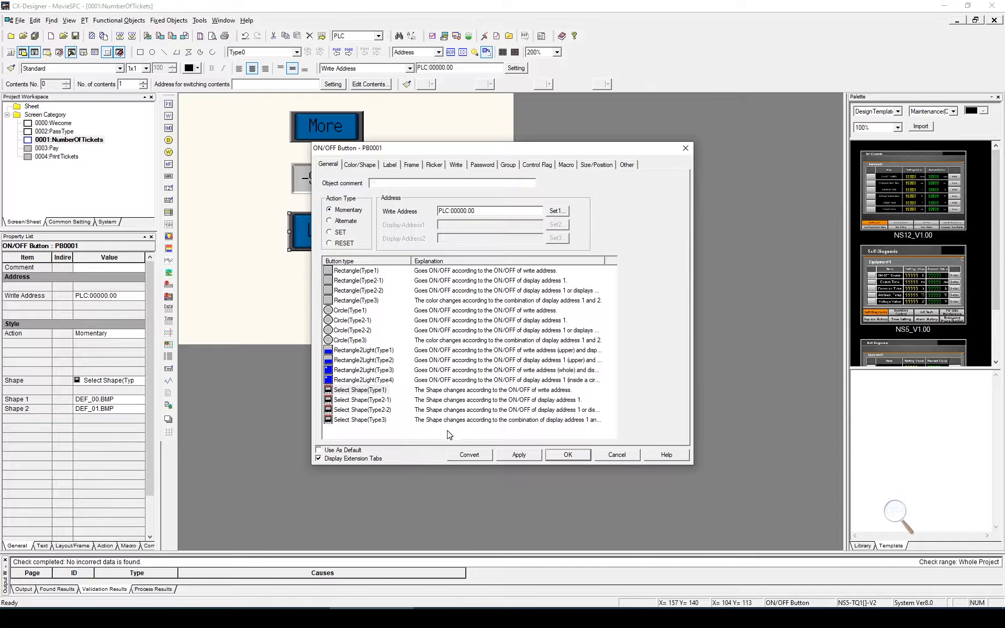
click(468, 454)
click(477, 338)
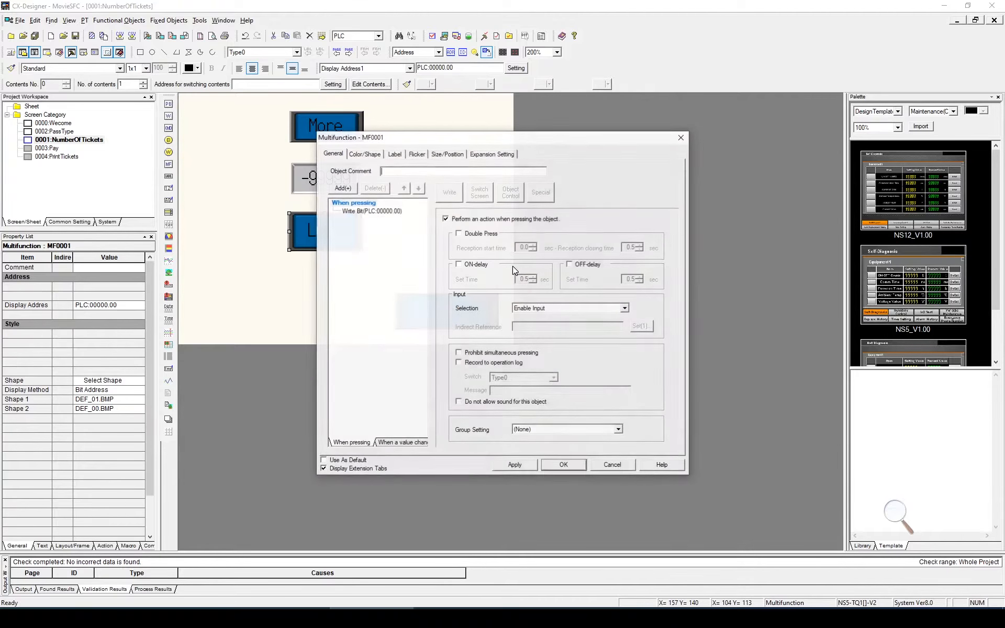
click(601, 222)
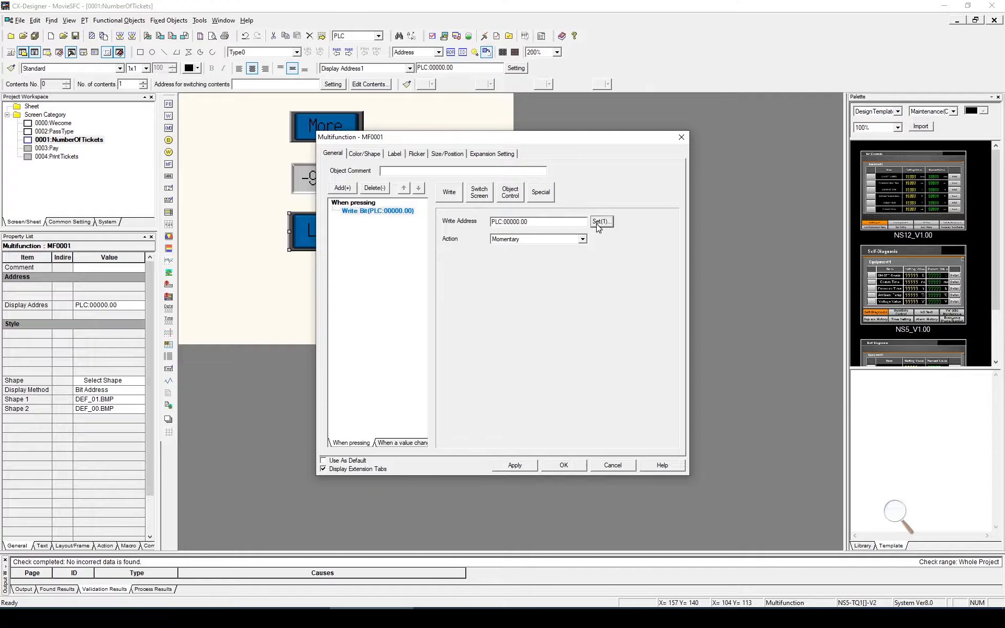
double_click(435, 230)
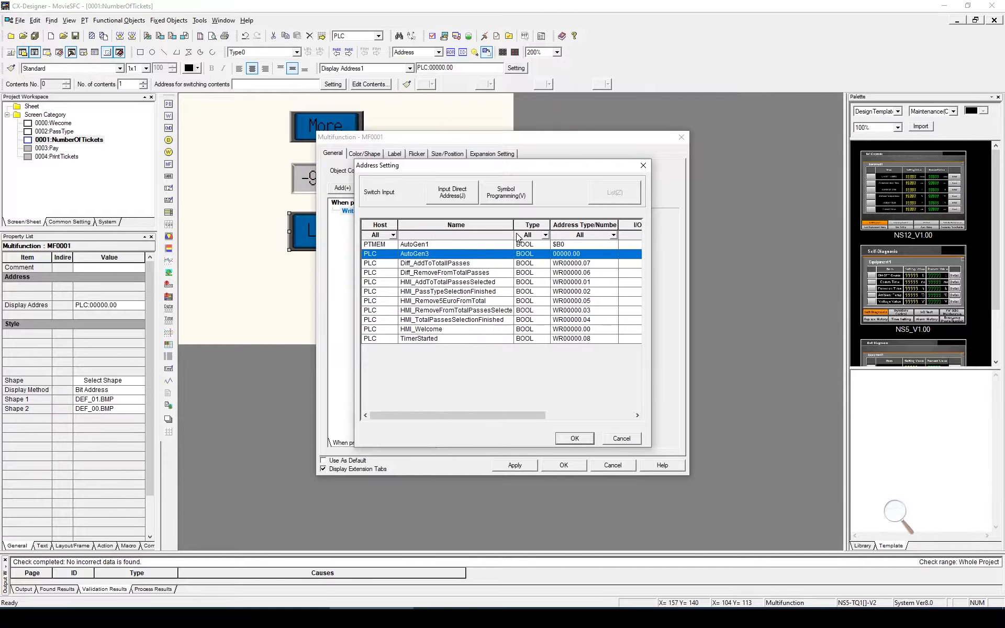
click(428, 310)
click(574, 438)
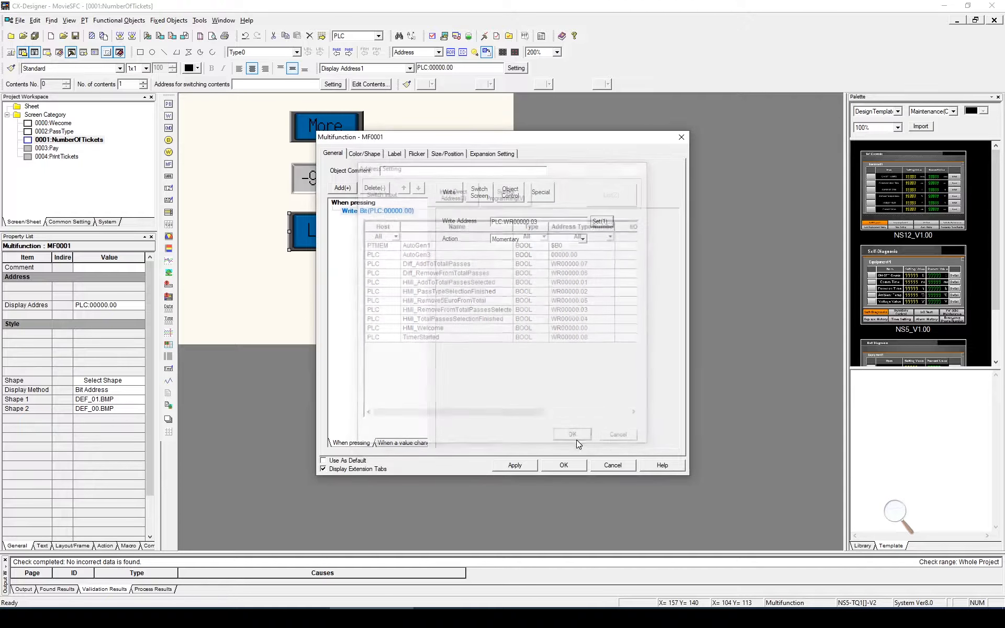
click(564, 465)
Step: Assign TotalPassesSelected (DM00012) as the address of the numeral display between the More and Less buttons
click(327, 181)
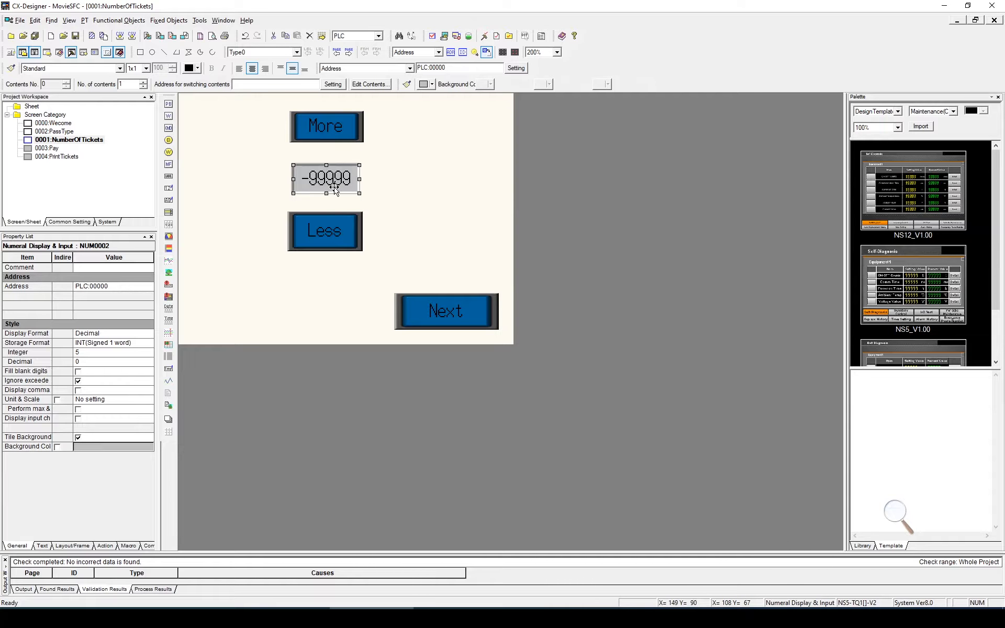
double_click(334, 190)
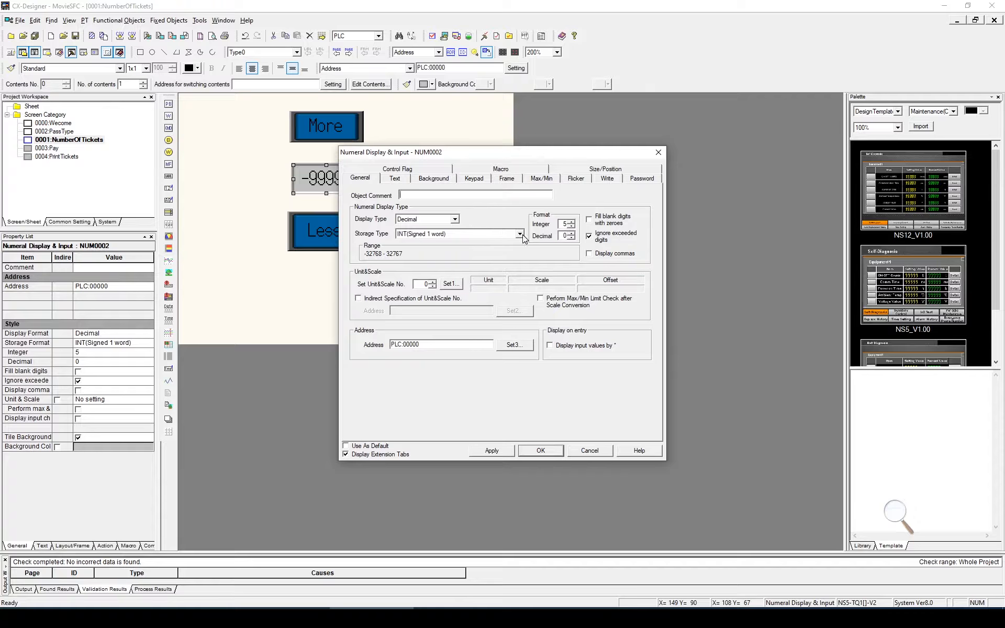
click(514, 344)
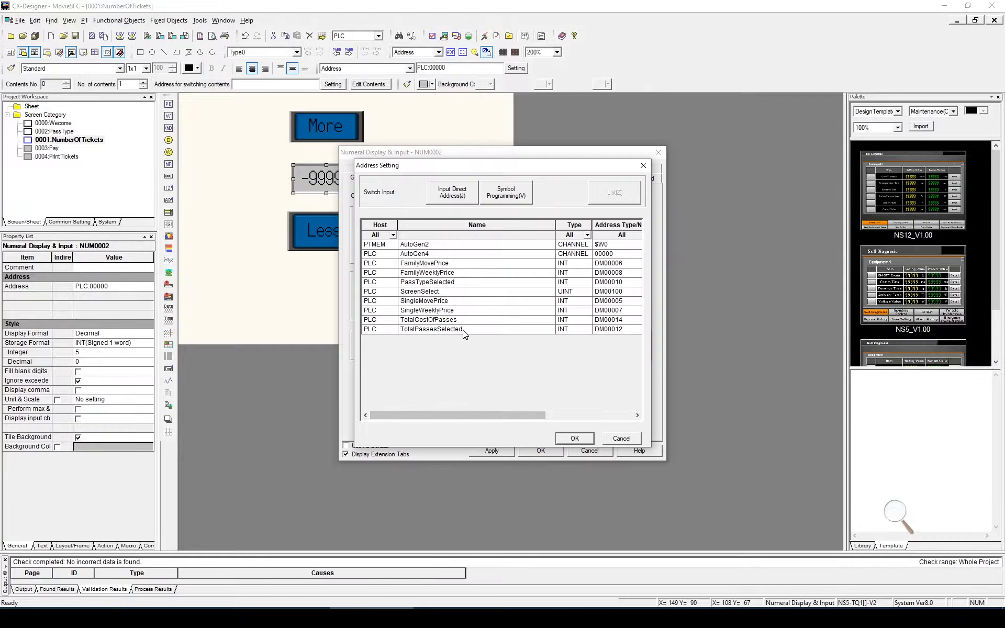
click(465, 329)
click(584, 439)
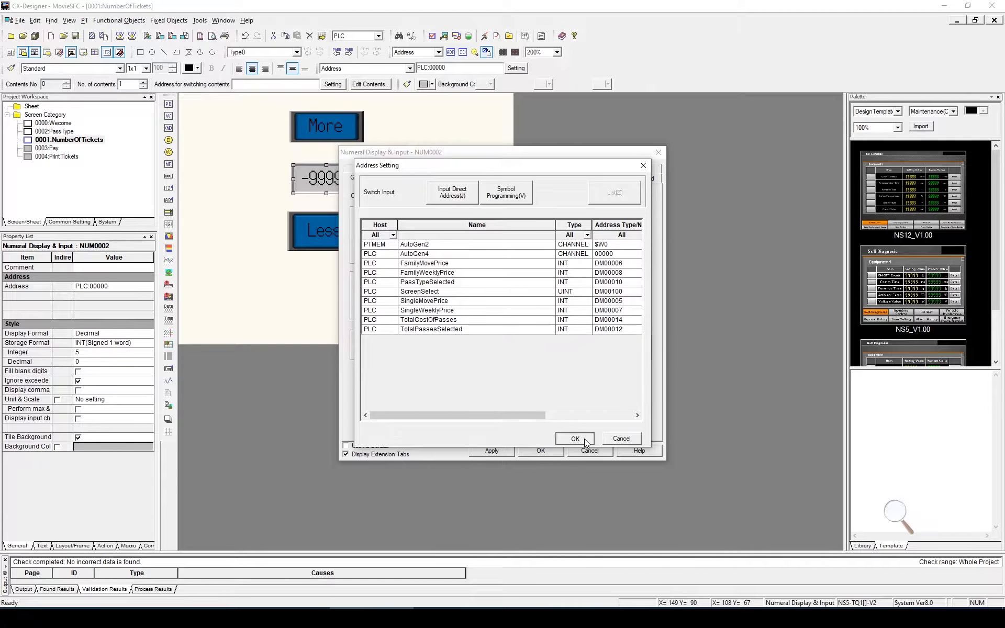
click(546, 453)
Step: Convert the Next button on the NumberOfTickets screen to a multifunction object
click(439, 316)
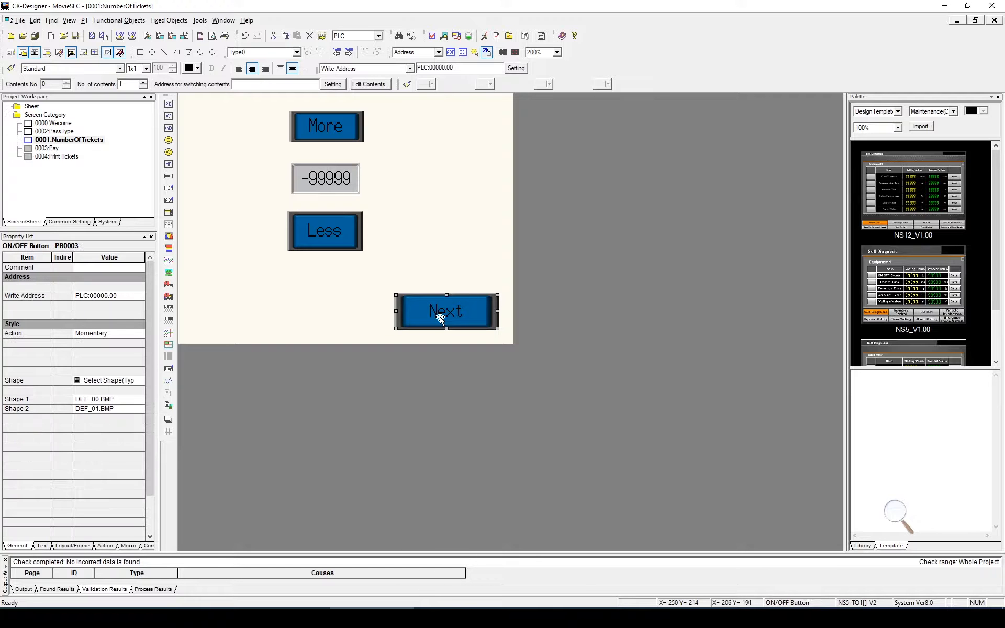
double_click(439, 316)
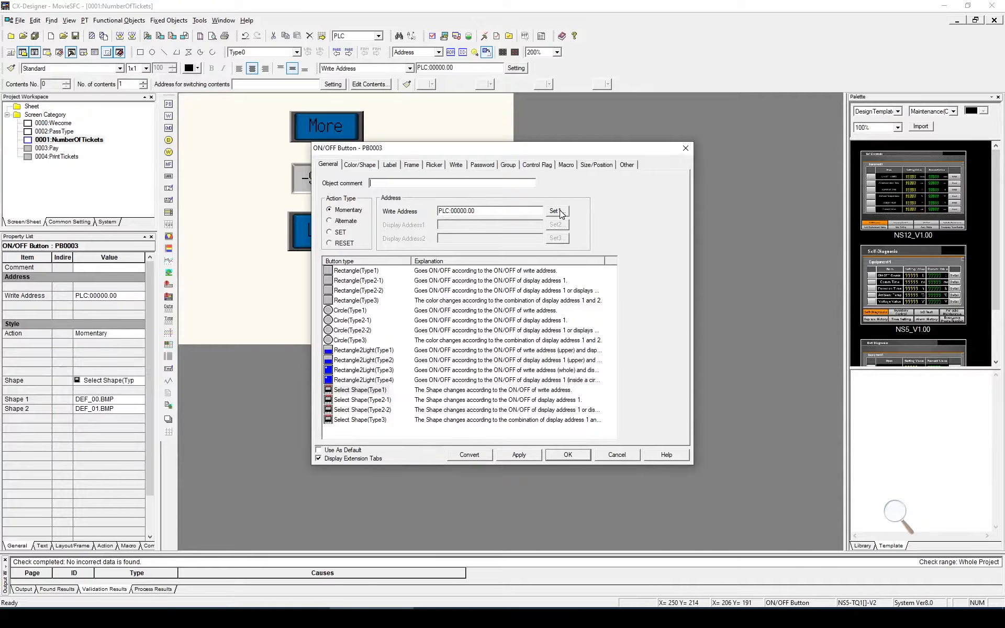
click(475, 455)
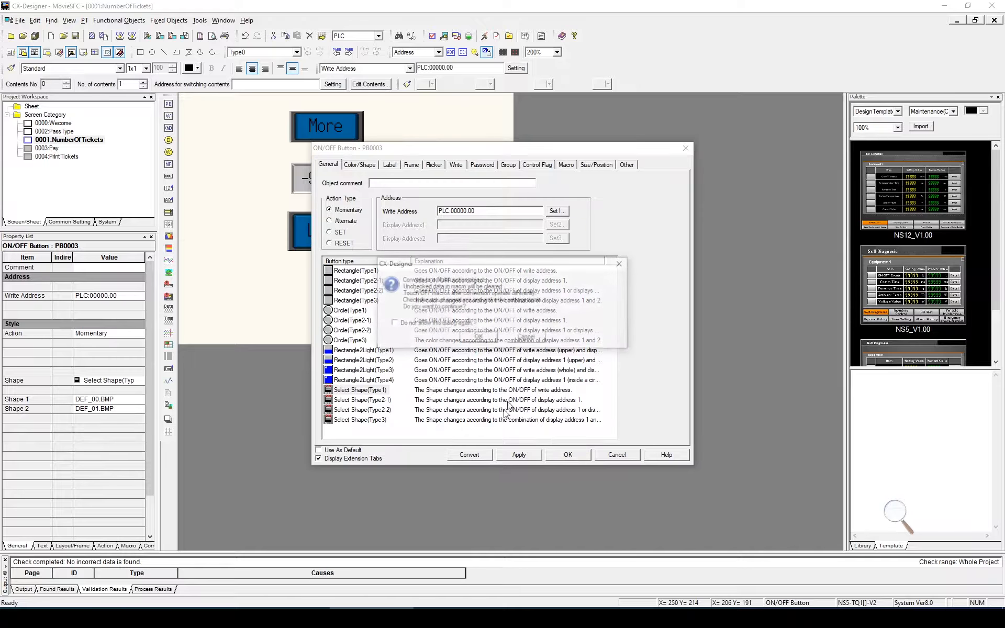
click(478, 272)
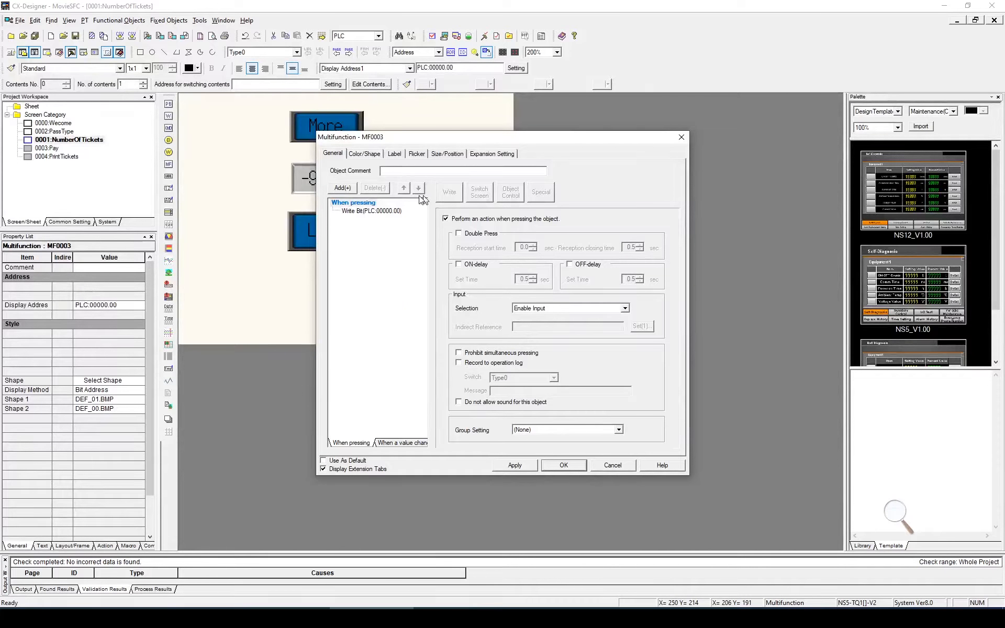
Step: Replace the Next button's Write Bit action with Switch Screen and choose 0003:Pay as the destination
click(373, 211)
click(479, 194)
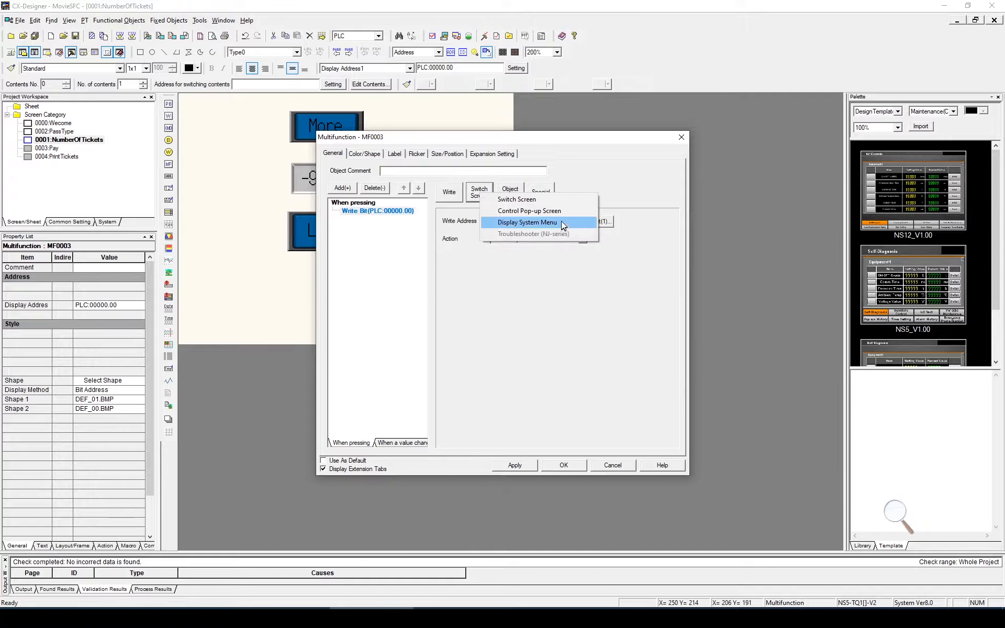
click(517, 200)
click(604, 240)
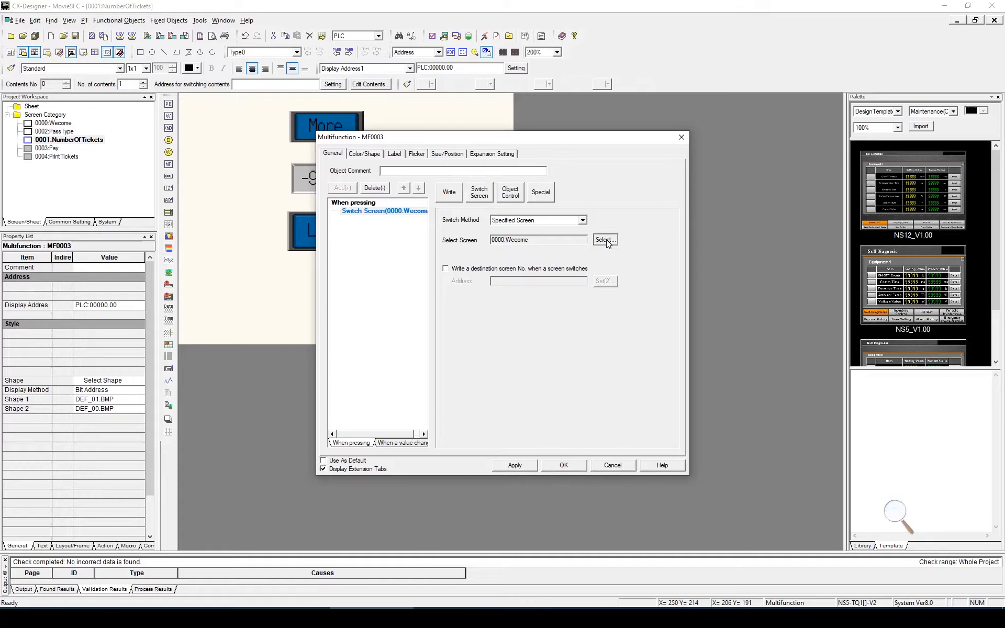
click(451, 271)
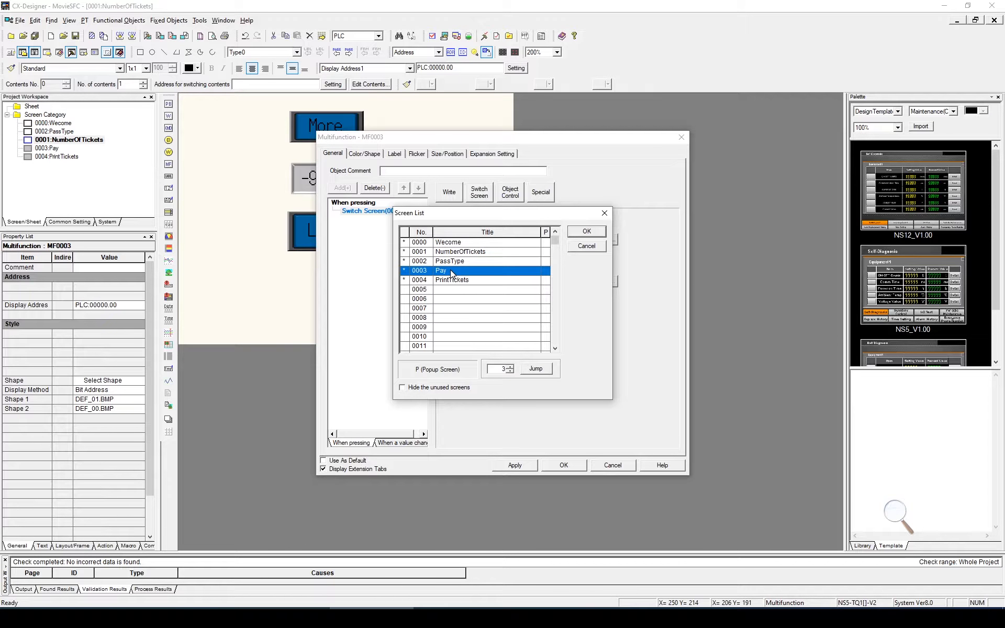
click(587, 231)
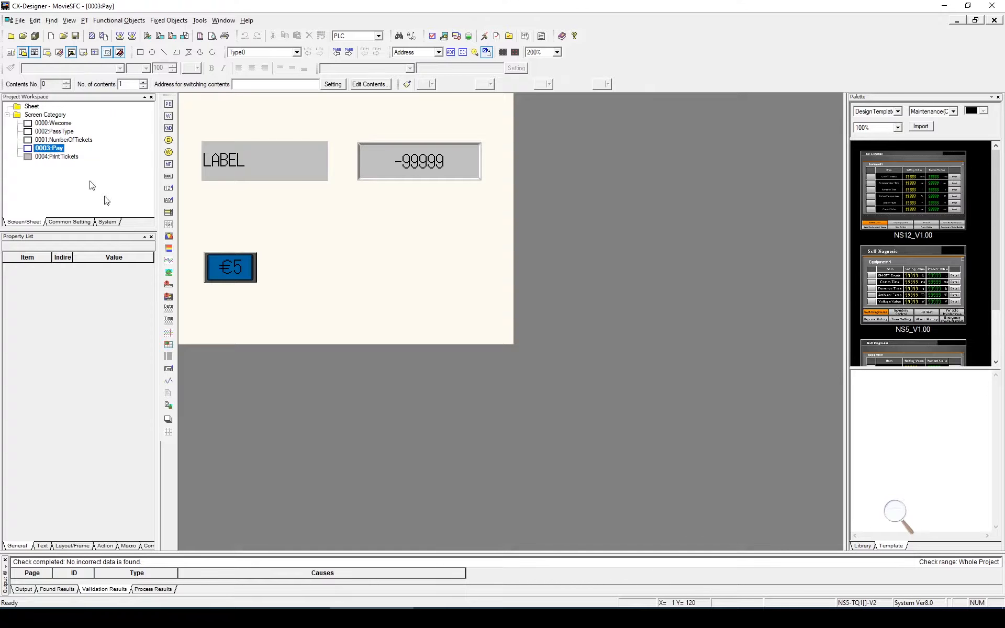
Step: On the Pay screen, convert the €5 button to a multifunction object
click(223, 268)
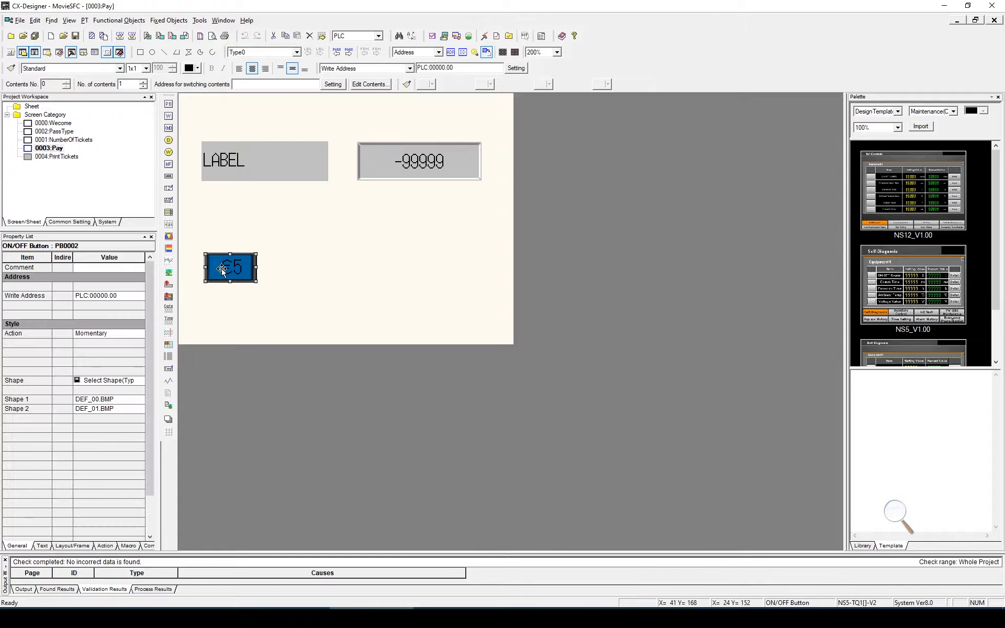
double_click(233, 268)
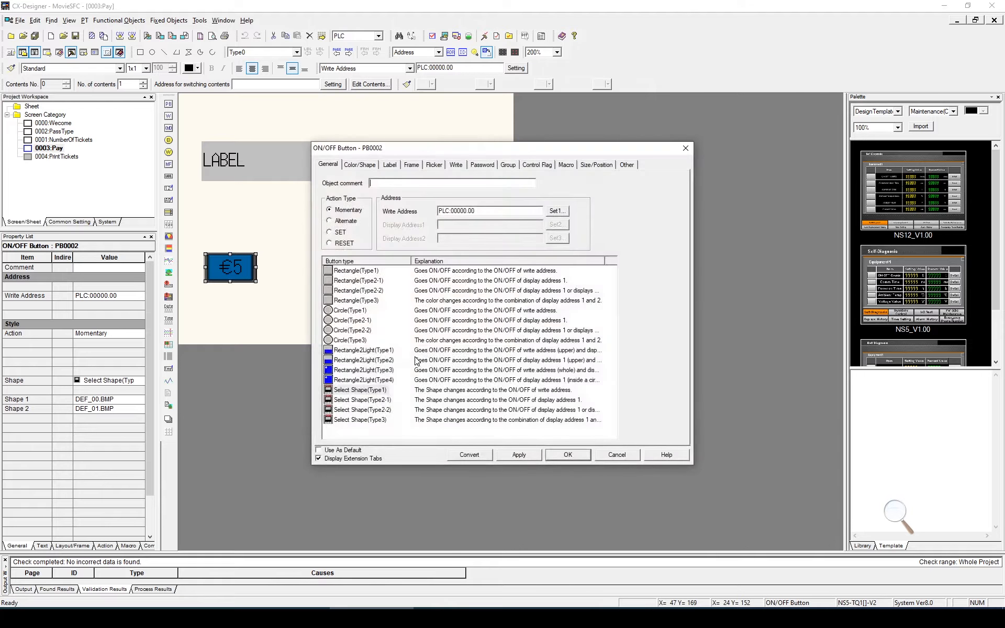
click(481, 457)
click(491, 339)
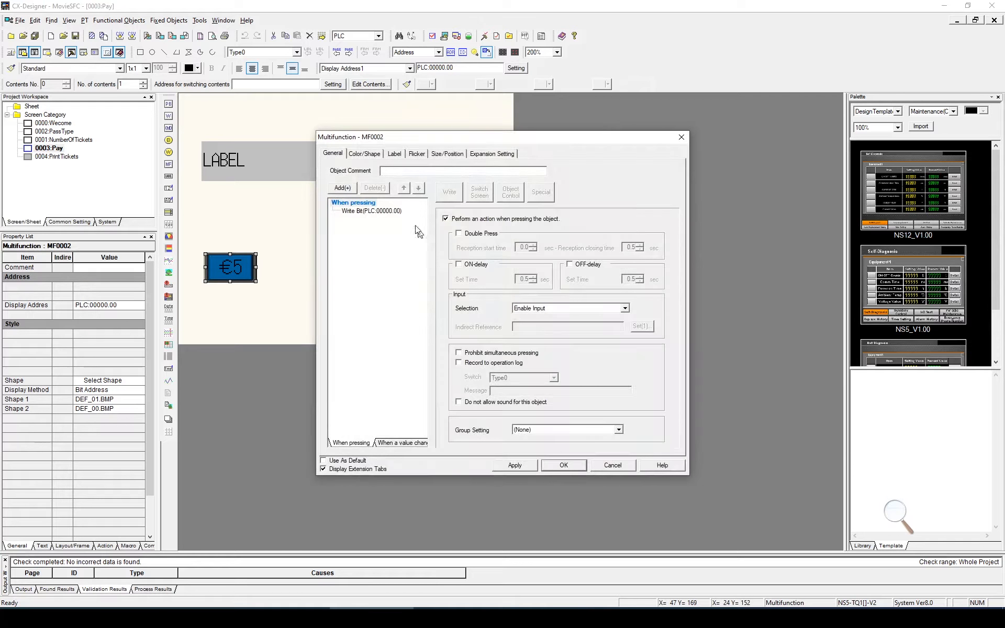
Step: Assign HMI_Remove5EuroFromTotal (WR00000.05) as the €5 button's write address and accept the settings
click(371, 211)
click(600, 223)
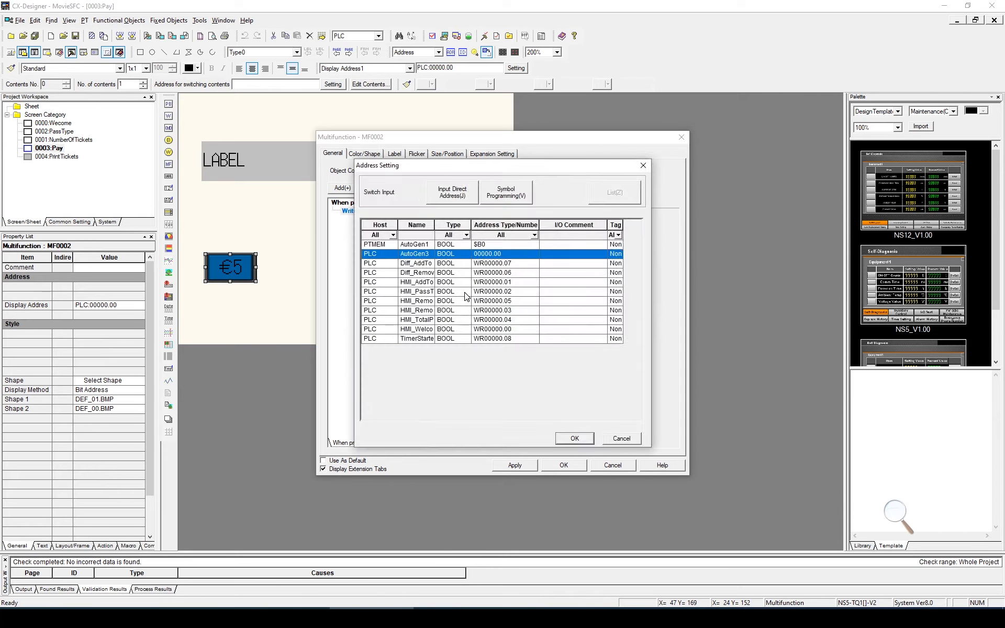
double_click(435, 226)
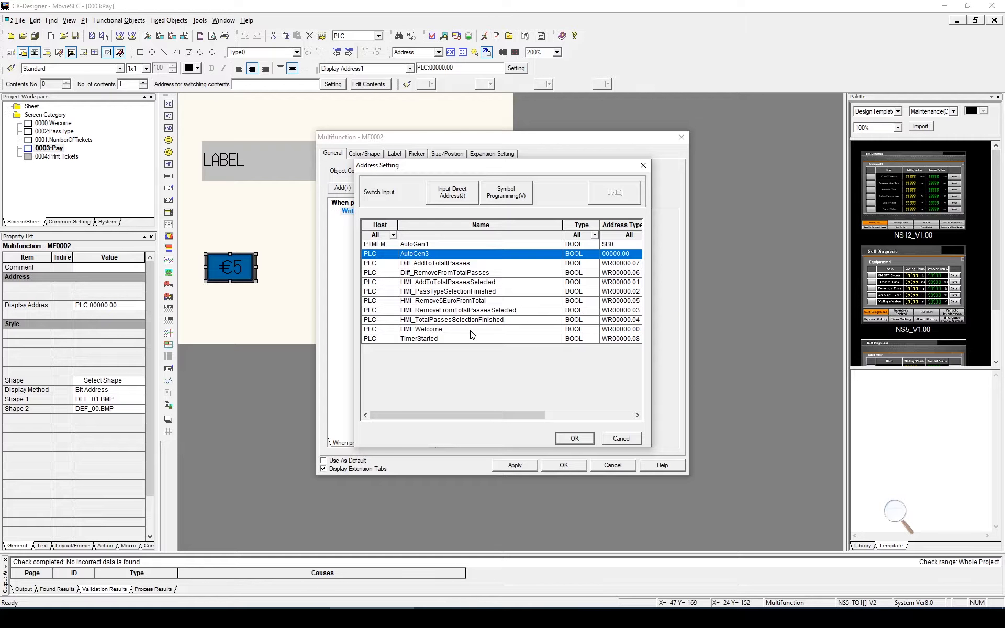
click(450, 302)
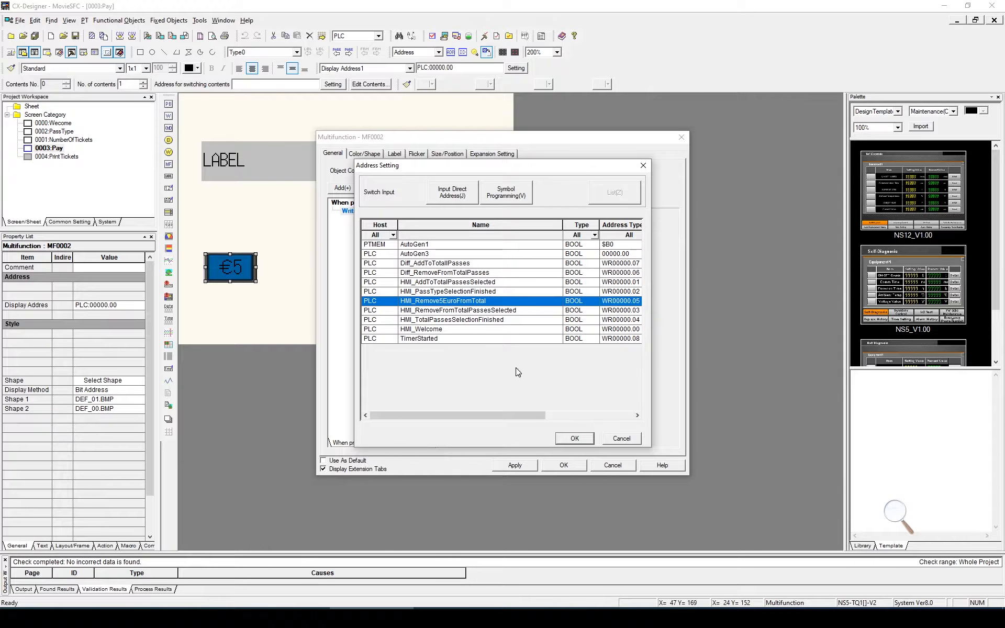
click(574, 439)
click(564, 466)
click(359, 273)
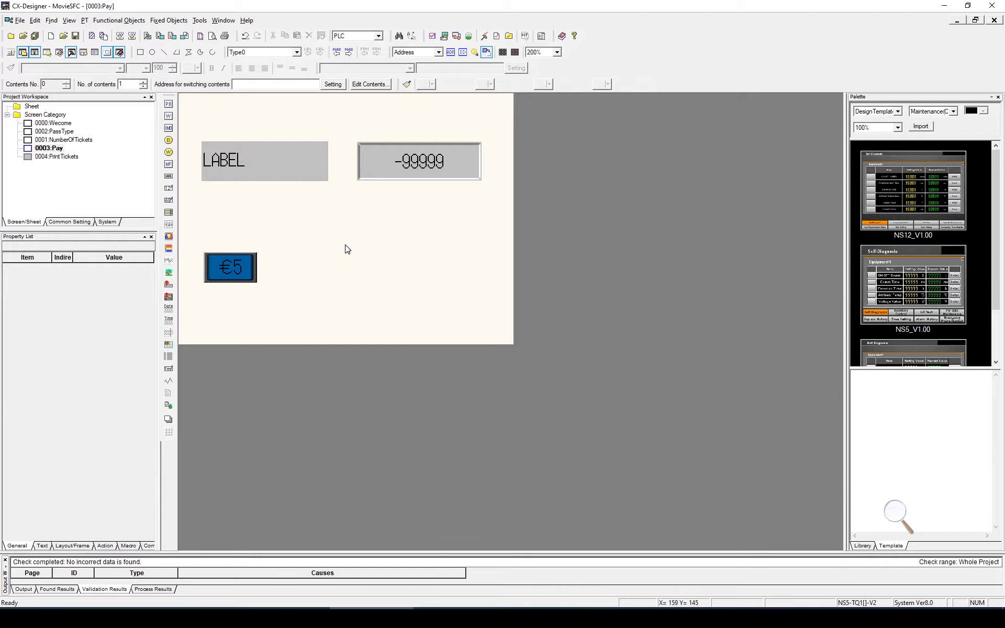
Step: Assign TotalCostOfPasses (DM00014) as the address of the Pay screen's numeral display, and open the PrintTickets screen
click(433, 166)
double_click(434, 166)
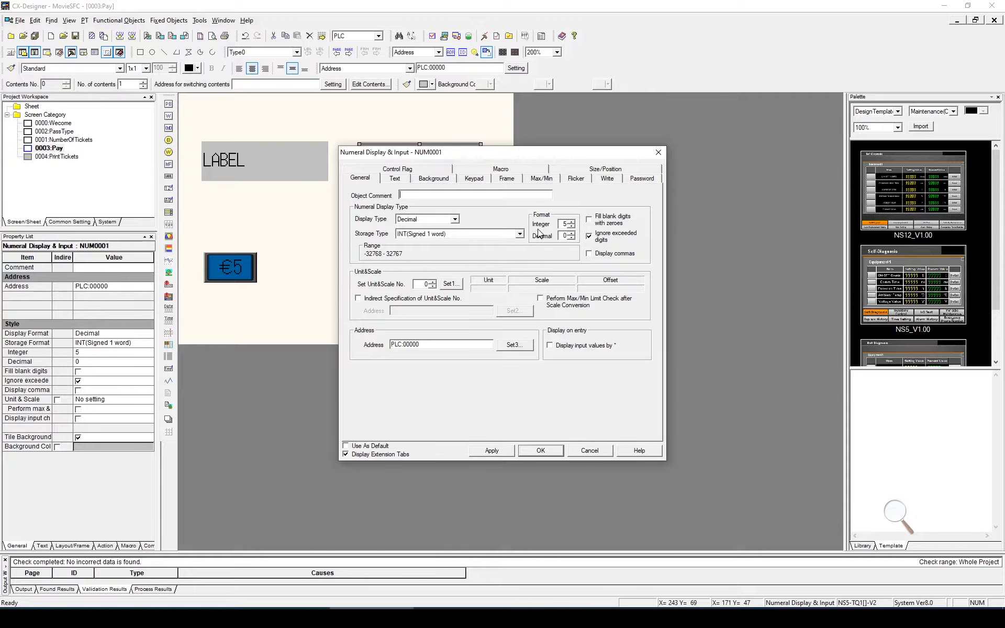
click(515, 344)
click(452, 323)
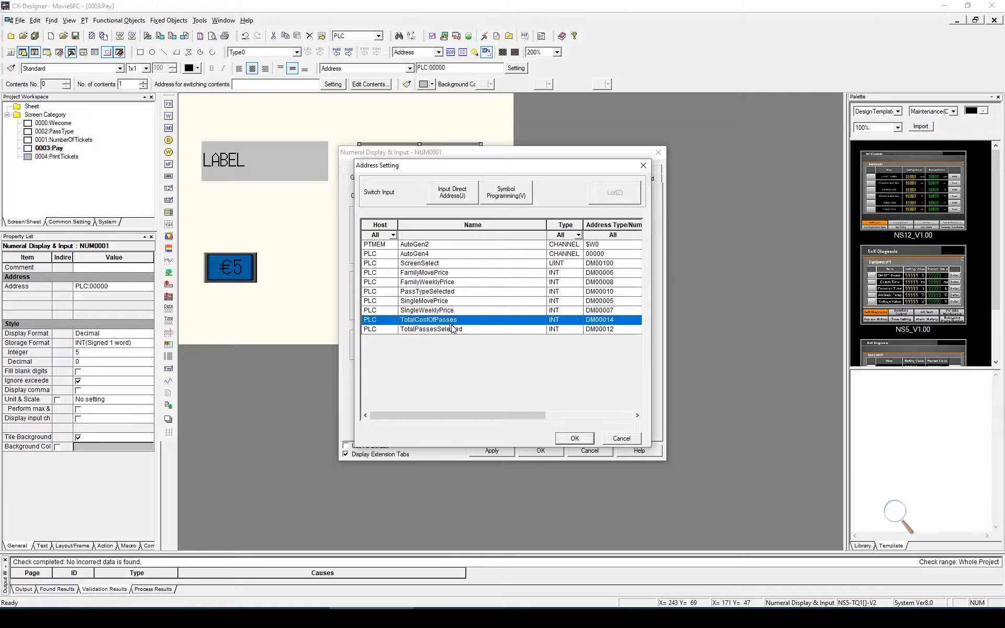
click(575, 439)
click(541, 455)
double_click(65, 157)
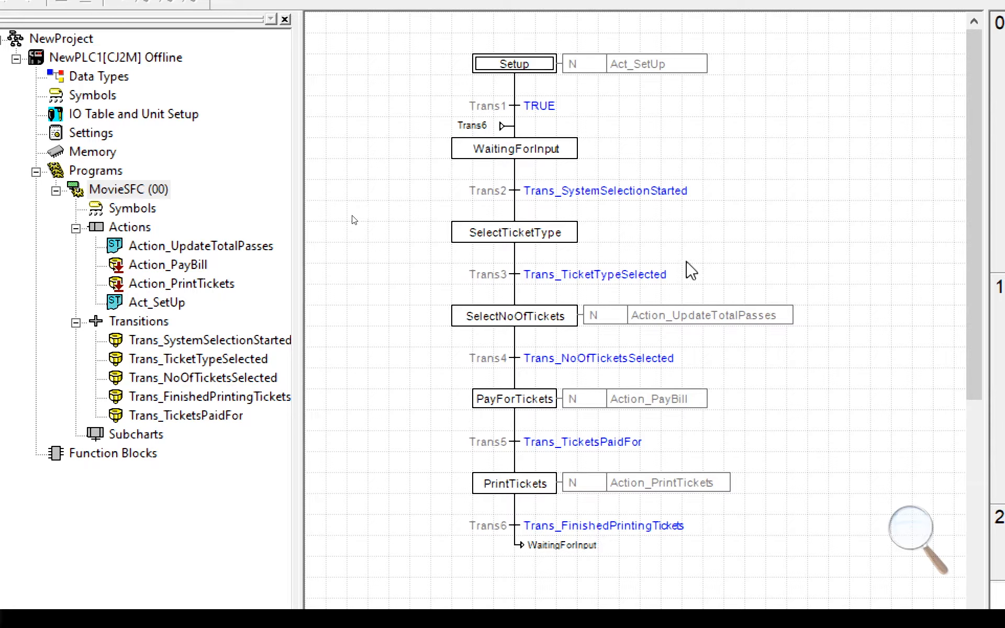
Step: Switch to CX-Programmer and select the Action_UpdateTotalPasses block attached to the SelectNoOfTickets step in the MovieSFC chart
click(650, 309)
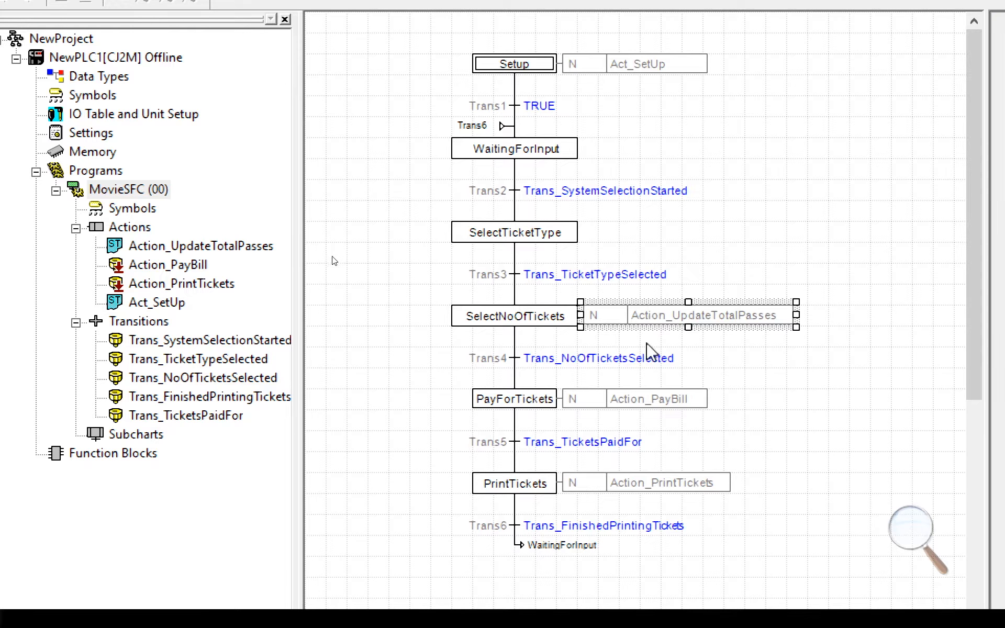